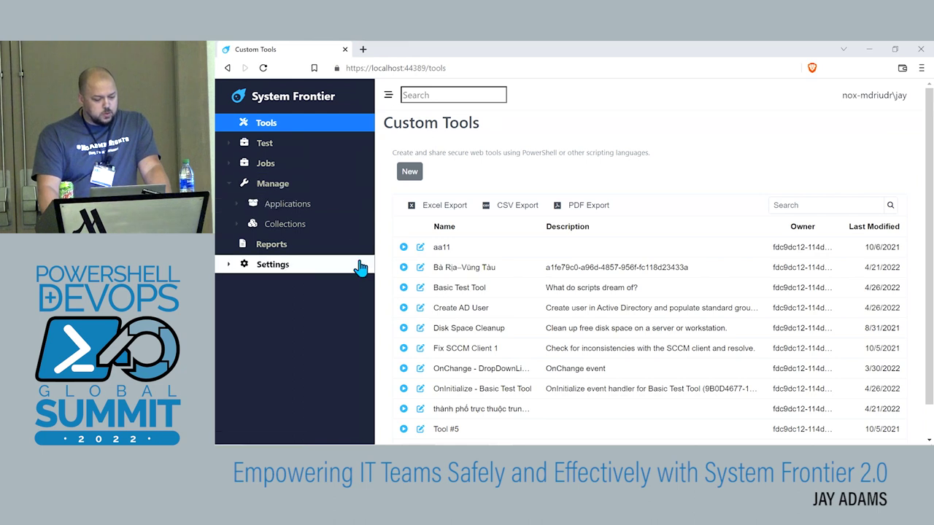
Launch the Basic Test Tool, enter prdweb01 as the hostname and set Device Menu to Processes
click(403, 288)
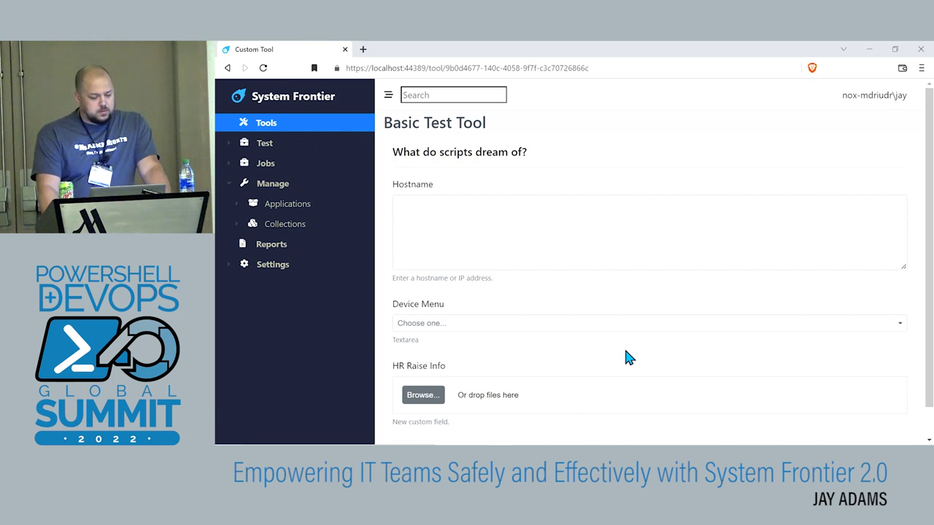
click(574, 244)
scroll(572, 262, down, 1)
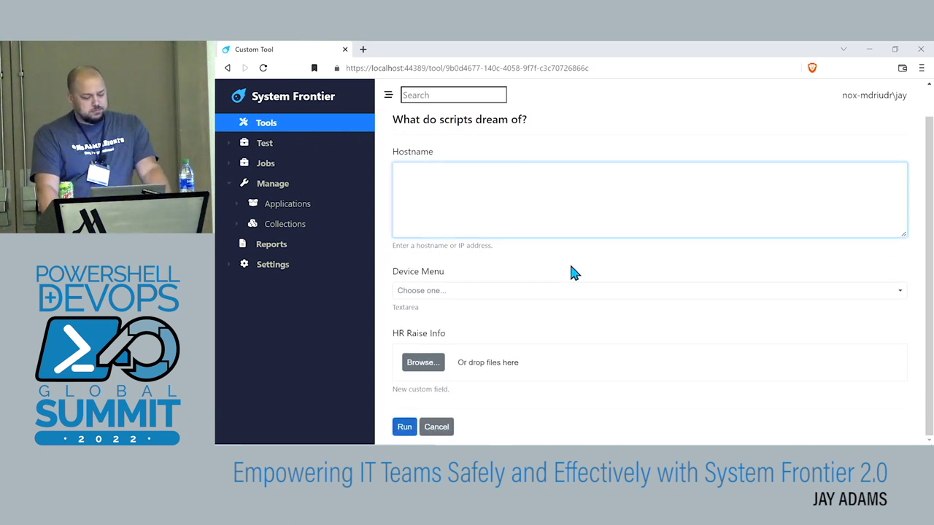
click(538, 295)
click(568, 288)
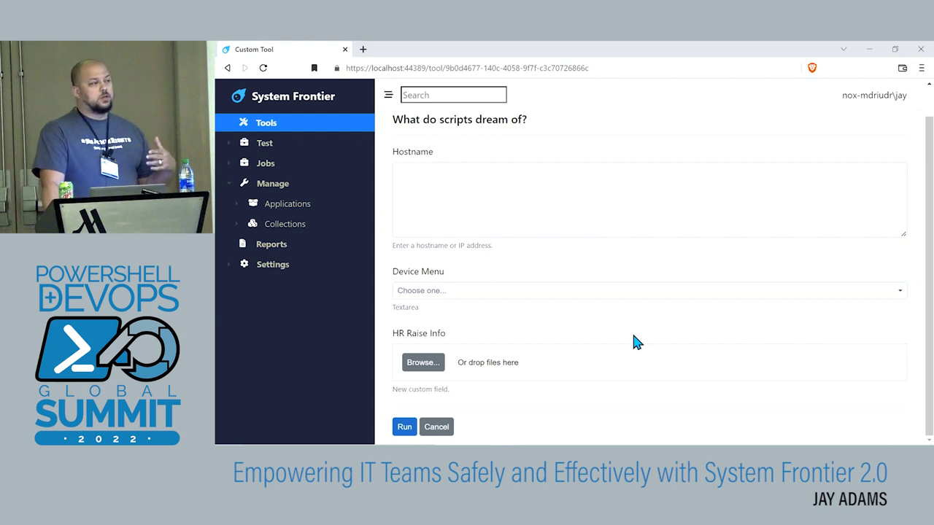
click(475, 182)
text(prdweb01)
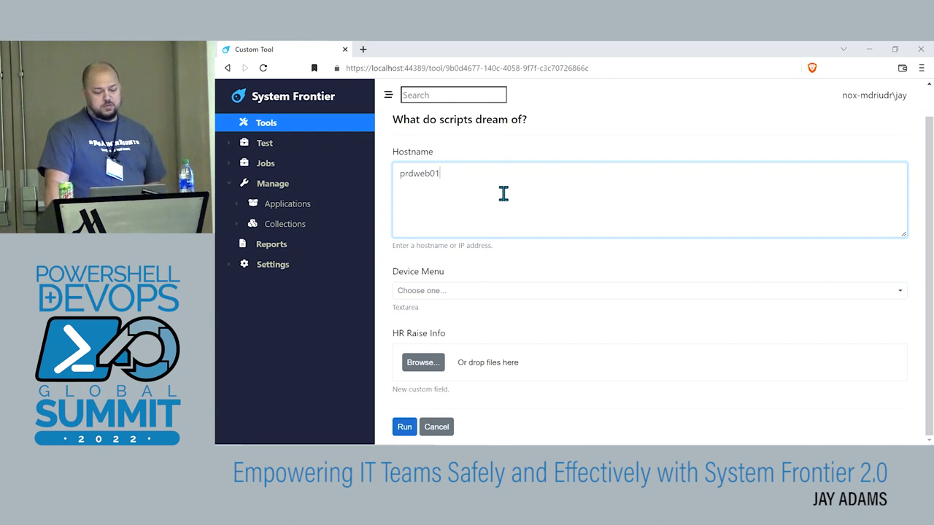
click(483, 293)
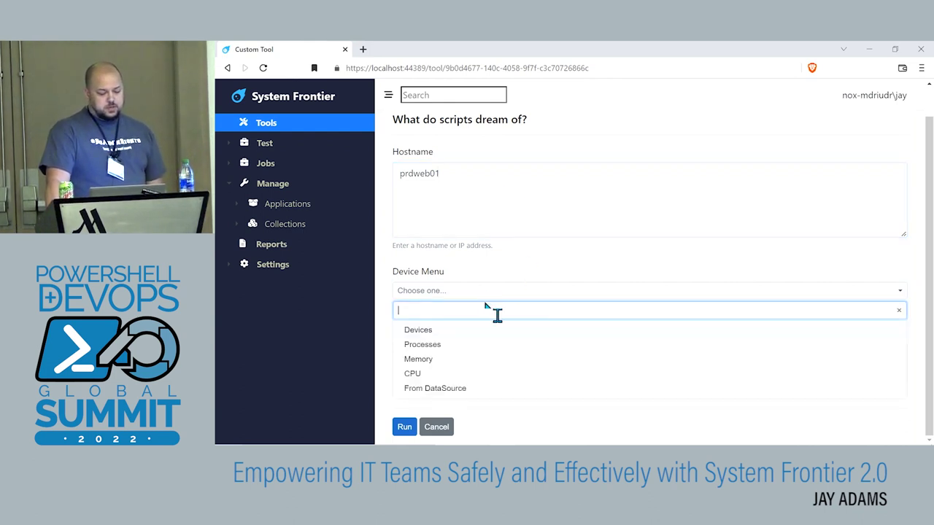
click(455, 345)
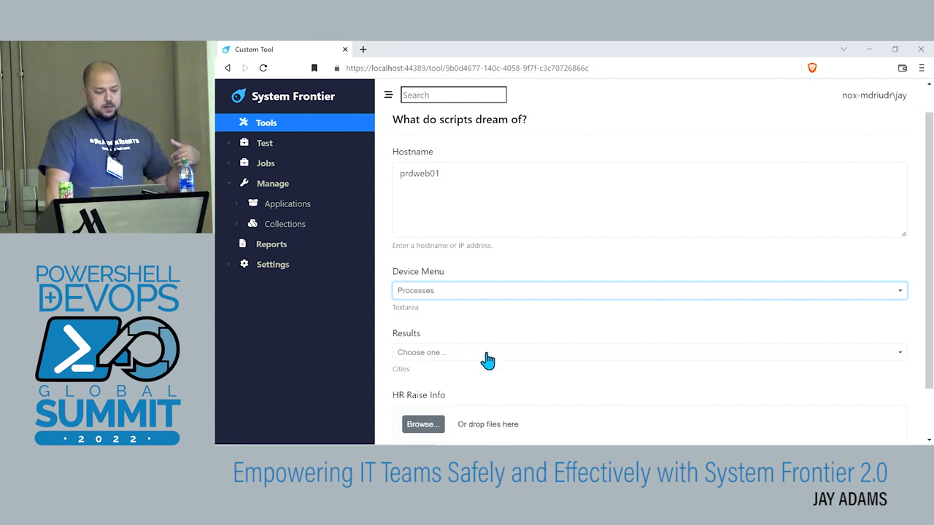
Examine the process choices offered in the Results field without selecting one
click(487, 360)
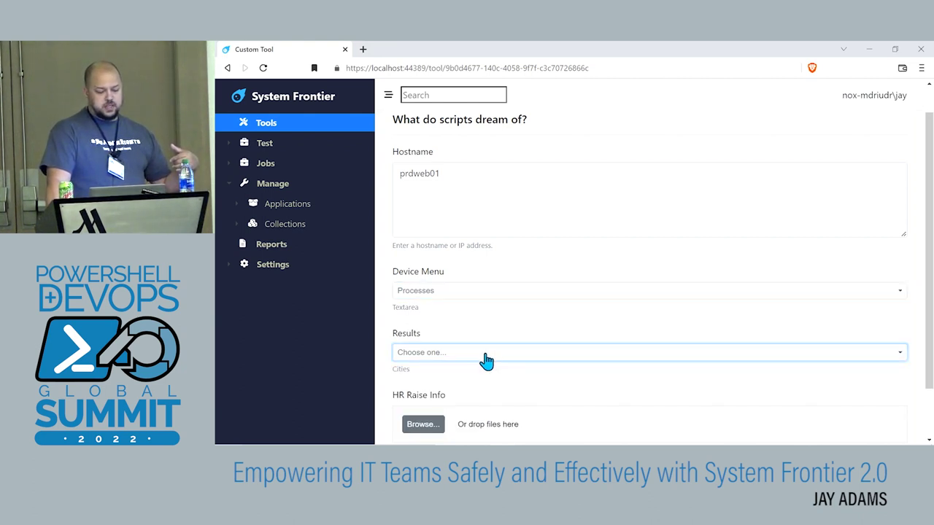
click(486, 358)
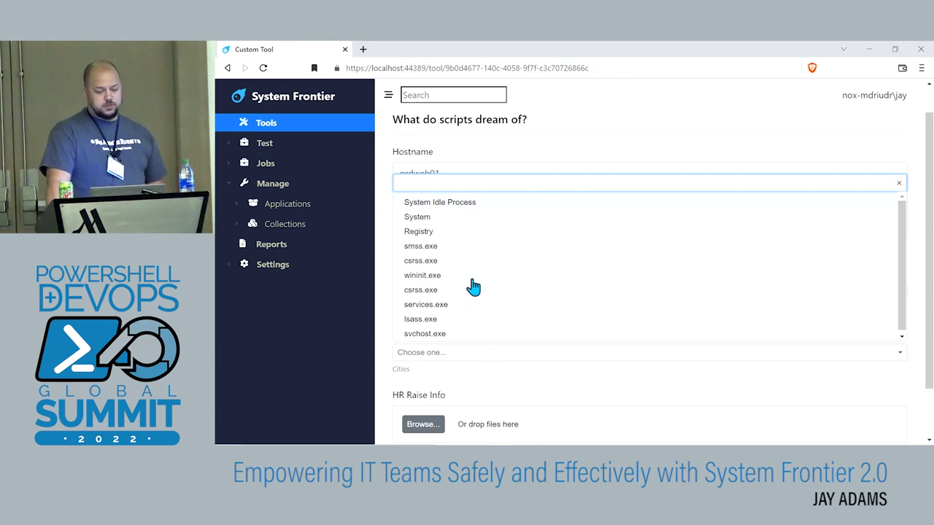
key(Escape)
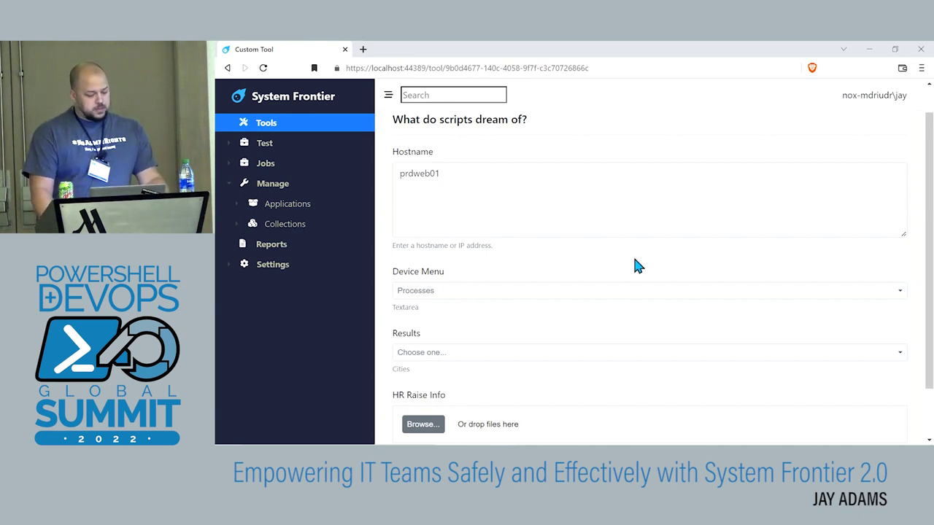
click(459, 355)
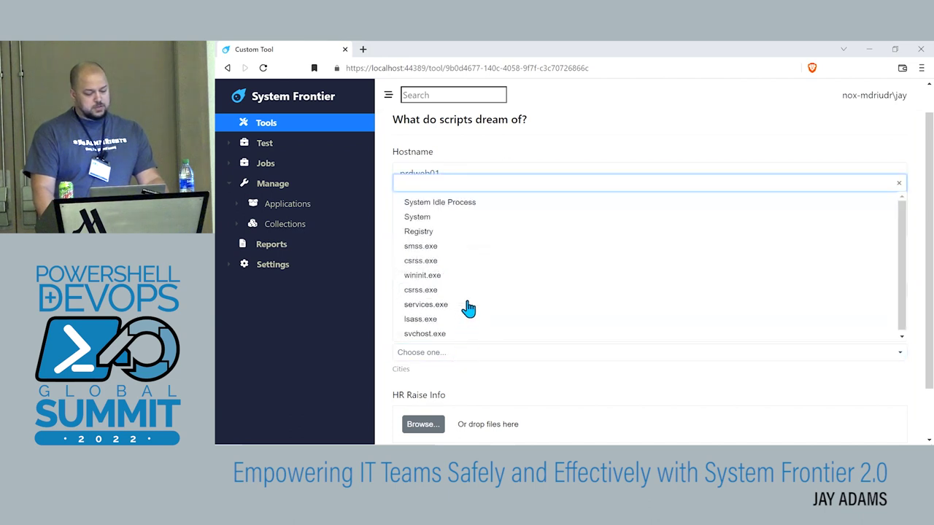
key(Escape)
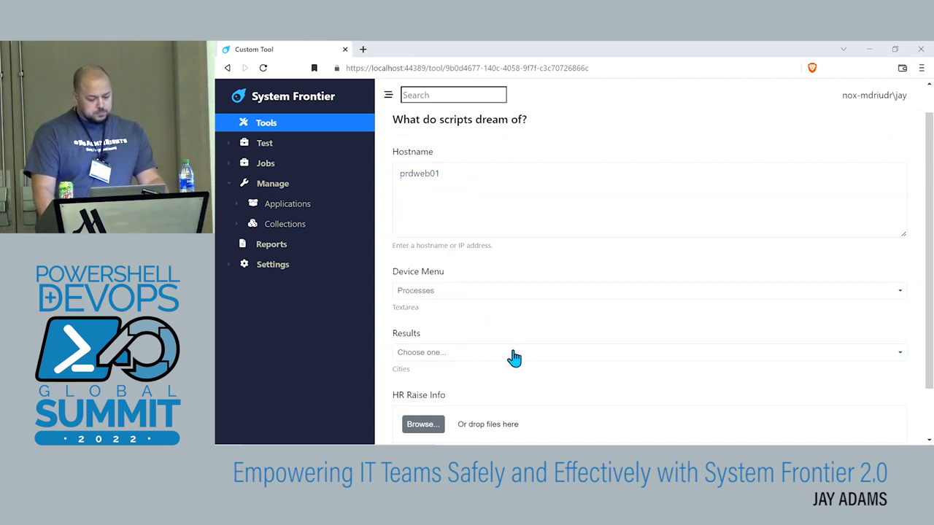
scroll(503, 365, down, 1)
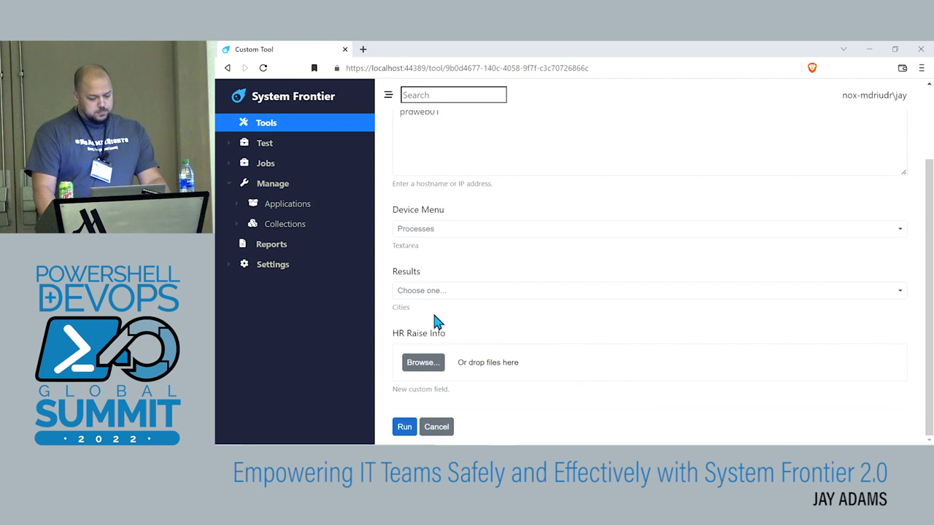
click(444, 291)
key(Escape)
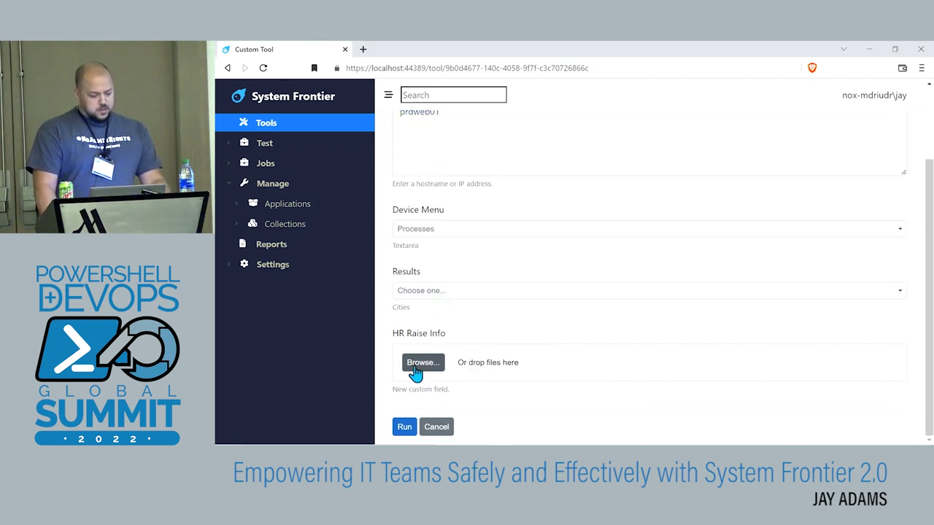
Run the Basic Test Tool and expand the completed target's output in the job results
click(405, 427)
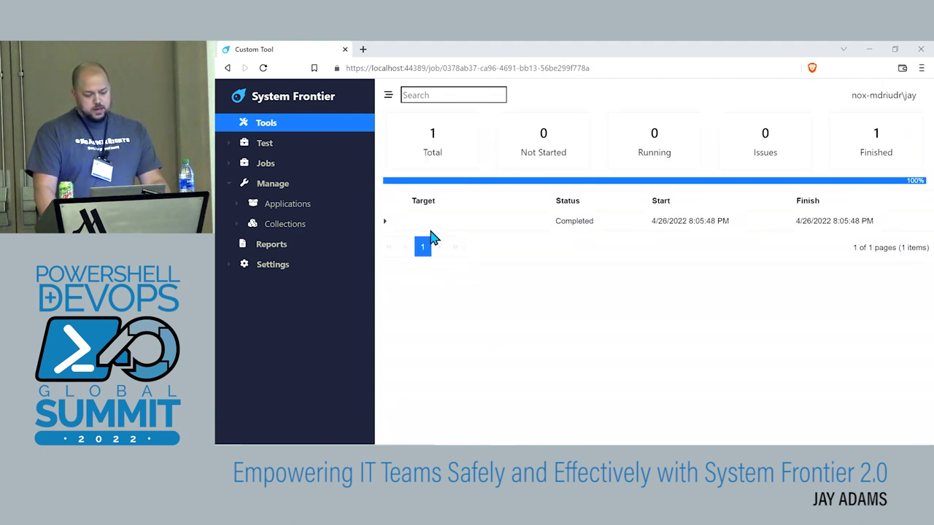
click(382, 222)
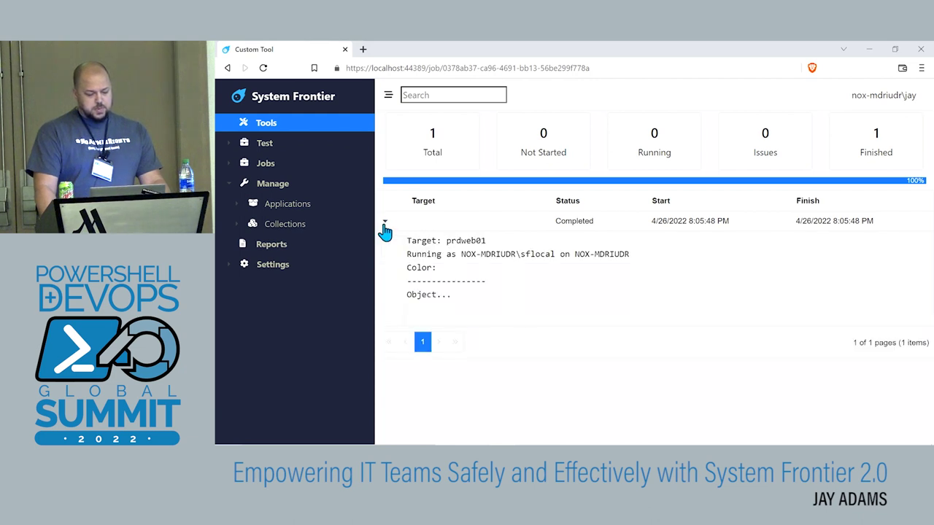
mouse_move(462, 298)
mouse_down()
mouse_move(444, 278)
mouse_move(462, 285)
mouse_up()
click(466, 286)
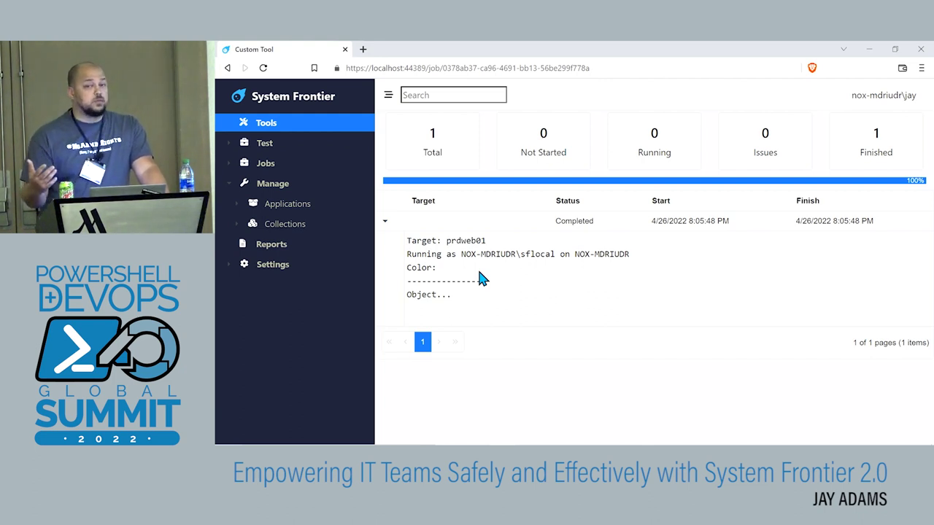
Start a new custom tool and name it Create AD User 2
click(264, 125)
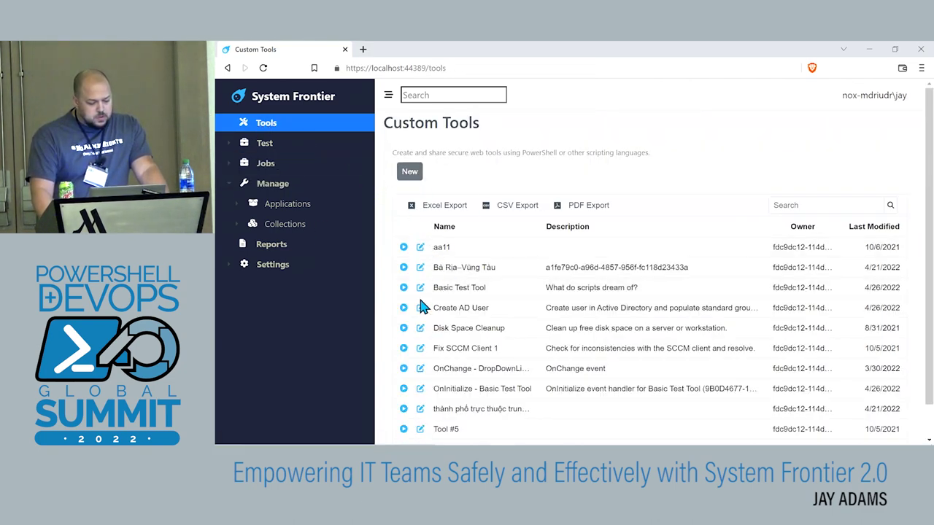
click(410, 172)
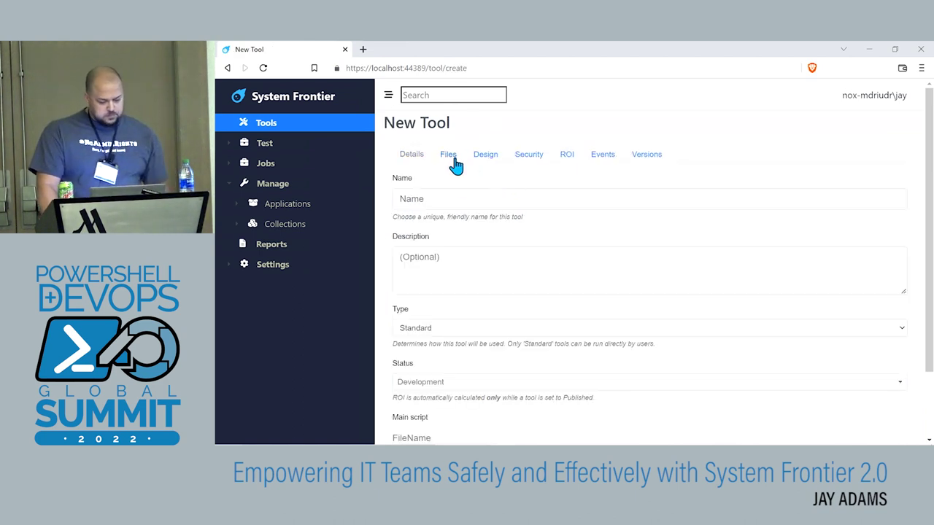
click(445, 208)
text(C)
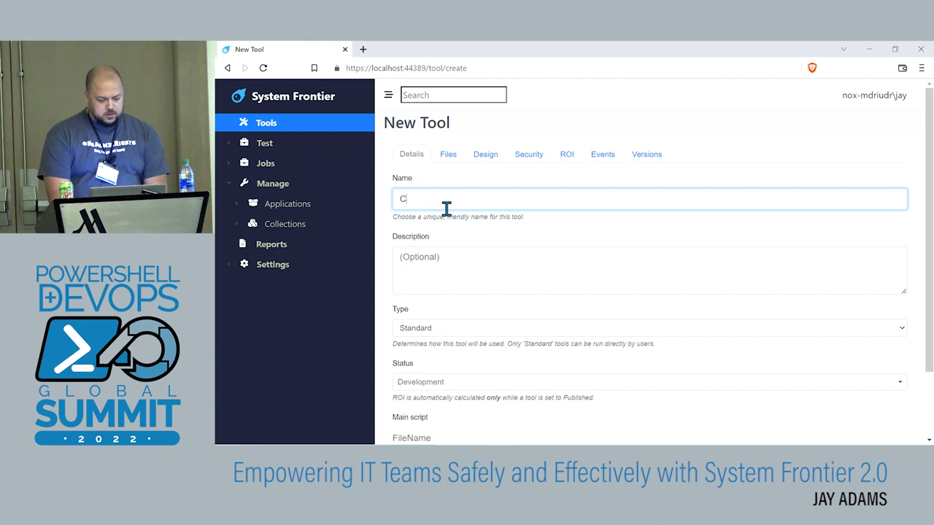
text(reate AD User 2)
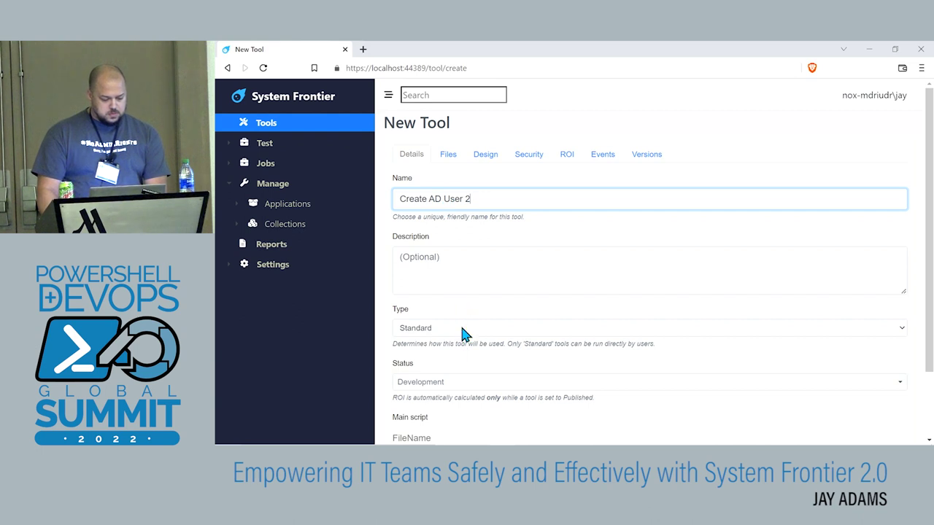
scroll(466, 313, down, 1)
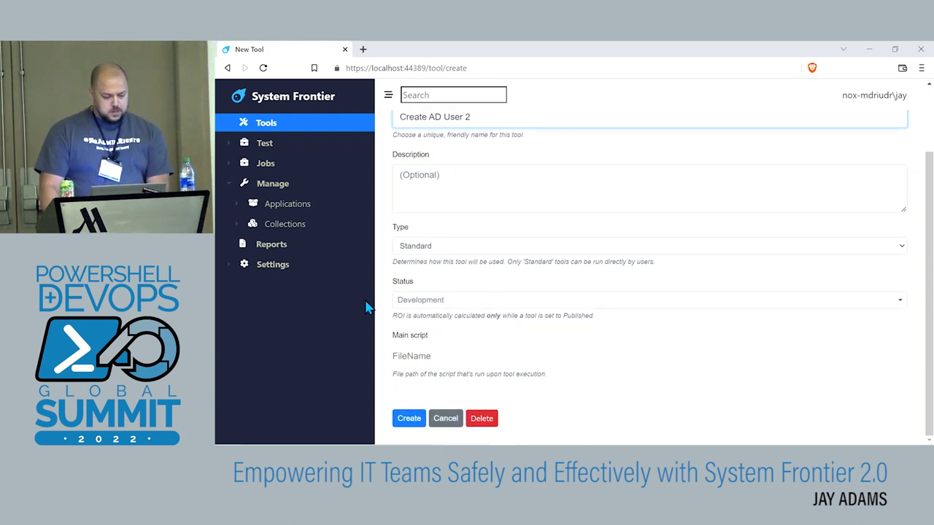
Add a new script file named Main.ps1 to the tool and bring the navigation sidebar back into view
scroll(429, 211, up, 1)
click(450, 161)
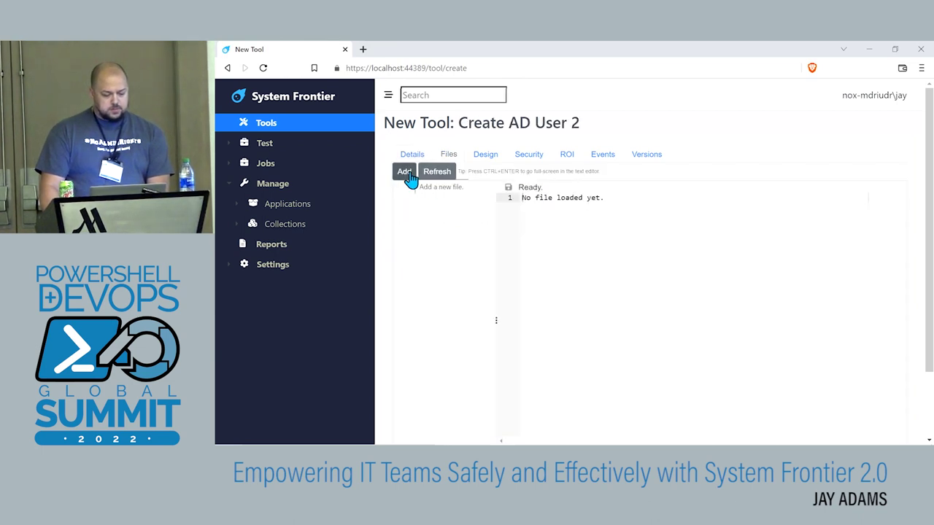
click(406, 172)
drag(530, 246, 455, 246)
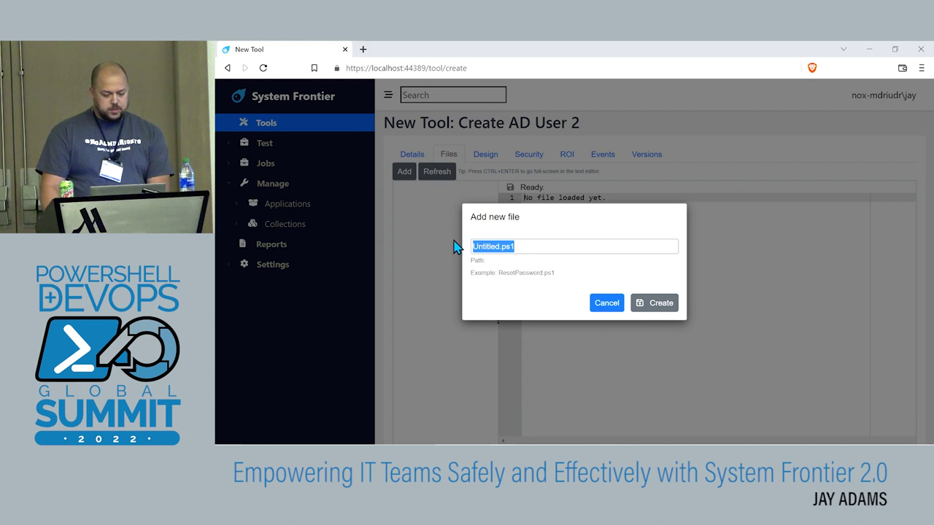
text(Main.ps1)
click(653, 306)
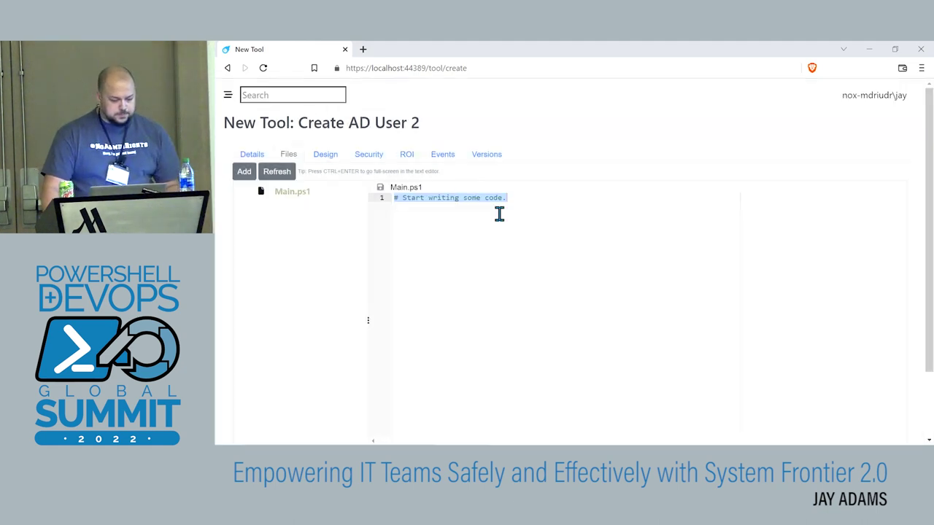
click(227, 96)
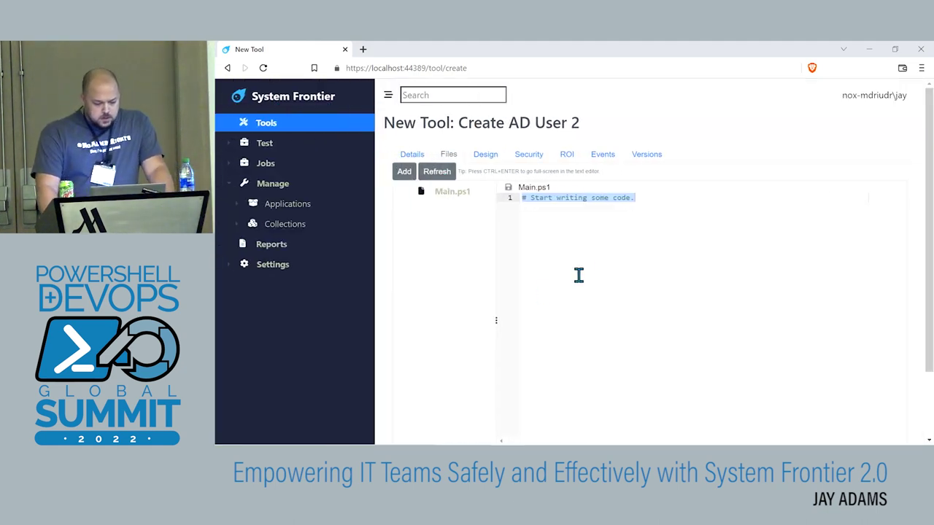
Switch to the Notepad file Demo scripts and sample data.txt and copy the script from param( through the 'User added successfully.' line
click(589, 235)
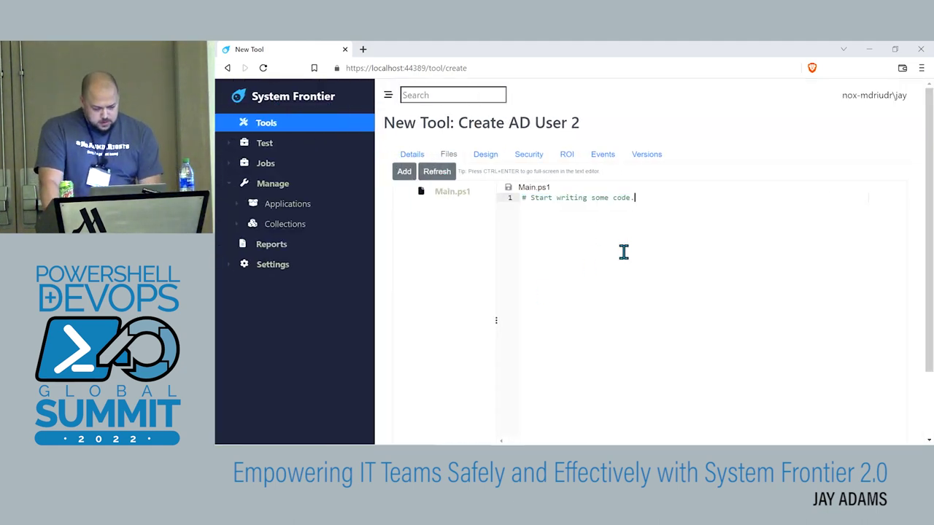
key(alt+Tab)
key(alt+Tab)
key(alt+Tab)
key(alt+Tab)
key(alt+Tab)
key(alt+Tab)
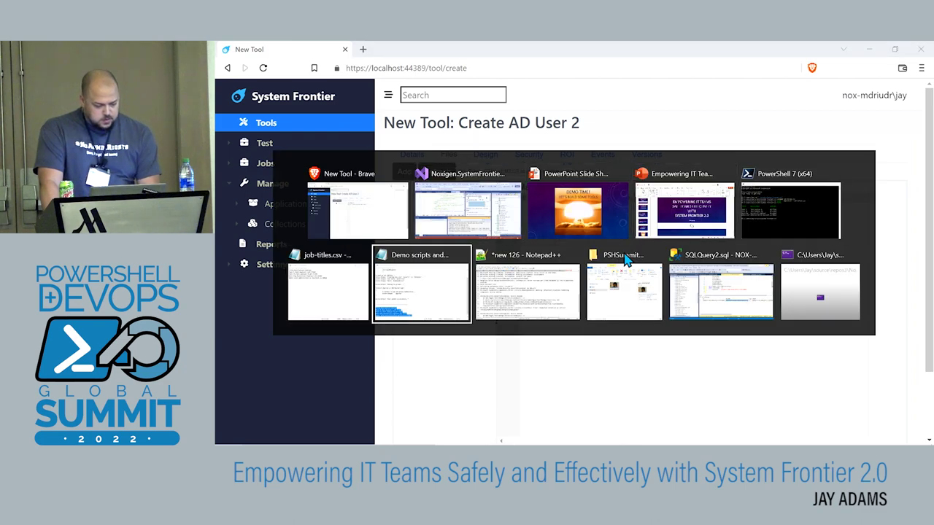
scroll(502, 259, up, 2)
drag(546, 296, 324, 83)
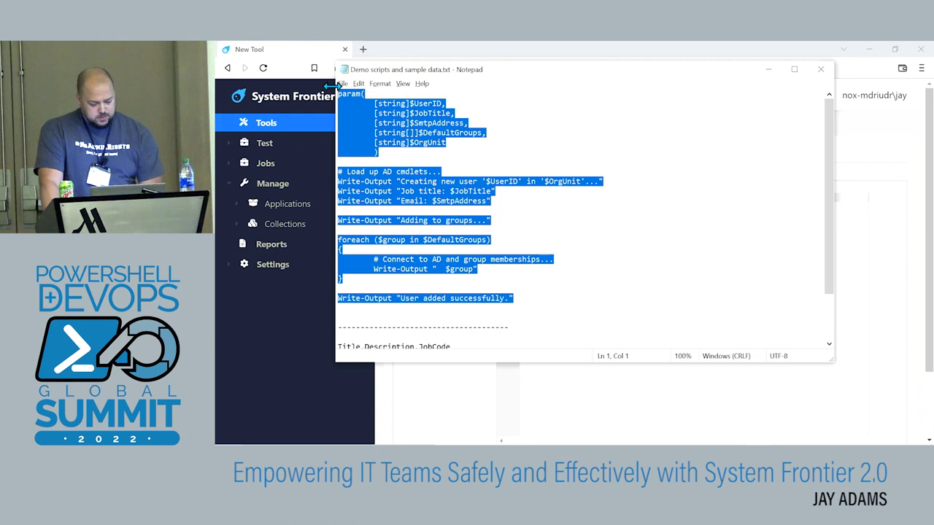
Return to the browser and paste the copied user-creation script below the starting comment in Main.ps1
key(alt+Tab)
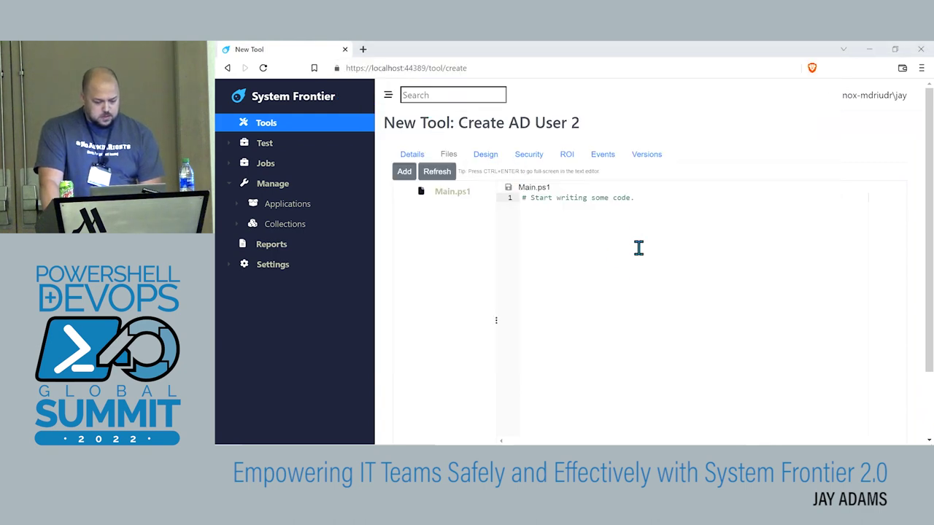
key(Return)
text(param(     [string]$UserID,     [string]$JobTitle,     [string]$SmtpAddress,     [string[]]$DefaultGroups,     [string]$OrgUnit     )  # Load up AD cmdlets... Write-Output "Creating new user '$UserID' in '$OrgUnit'..." Write-Output "Job title: $JobTitle" Write-Output "Email: $SmtpAddress"  Write-Output "Adding to groups..."  foreach ($group in $DefaultGroups) {     # Connect to AD and group memberships...     Write-Output "  $group" }  Write-Output "User added successfully.")
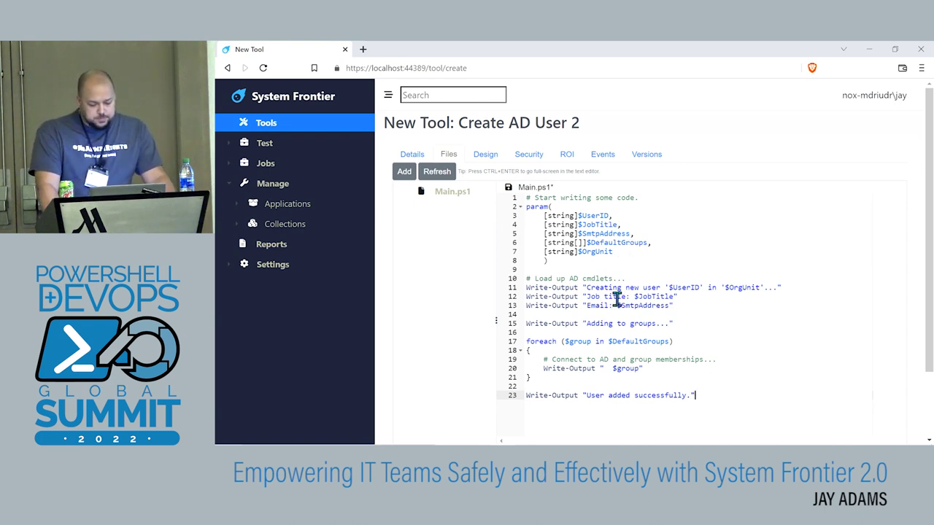
Open the tool's form designer and add a Text control to the empty form
click(486, 156)
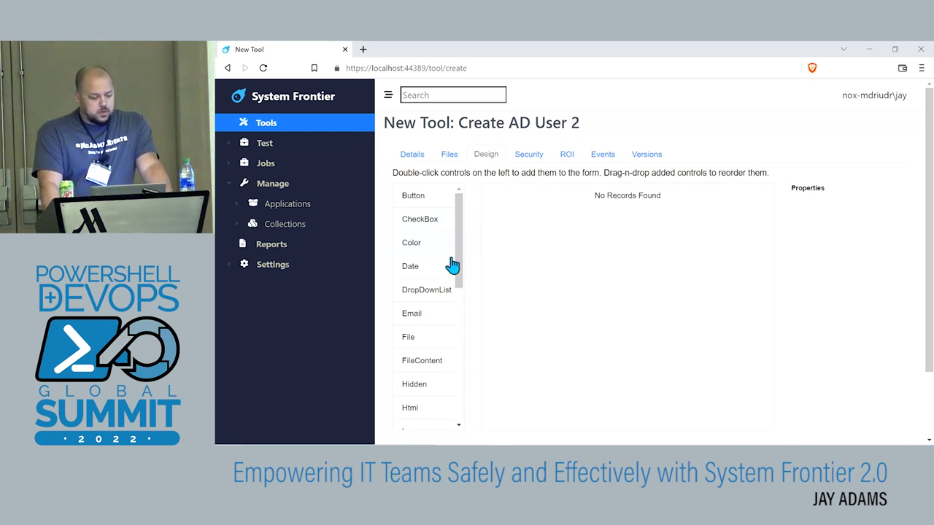
scroll(447, 280, down, 3)
drag(462, 282, 467, 353)
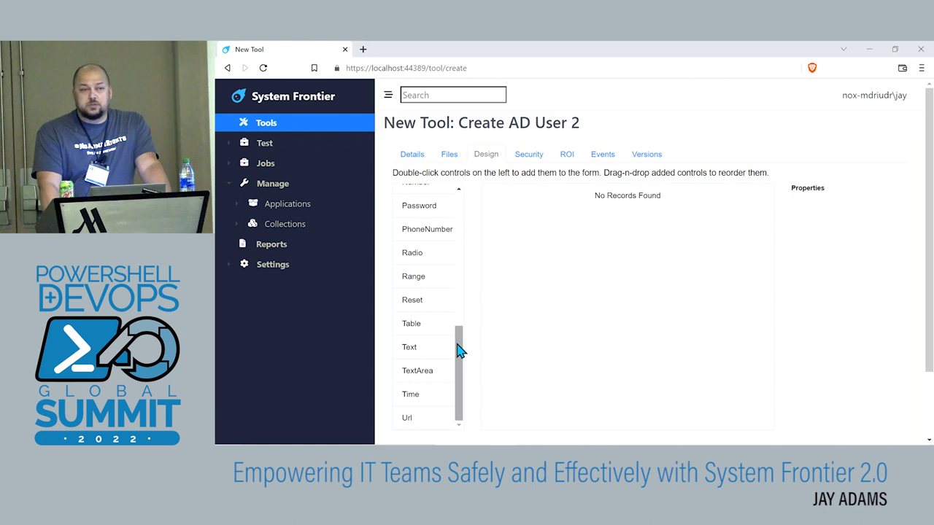
double_click(441, 352)
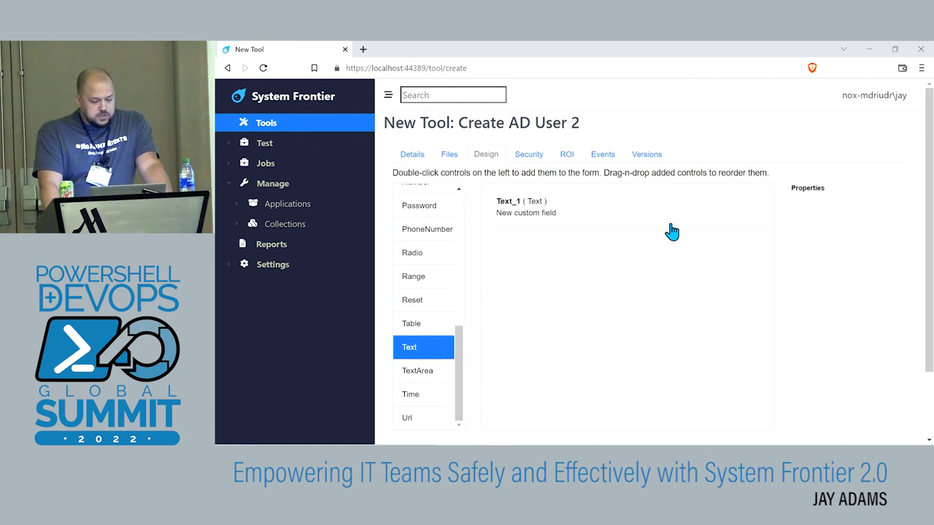
Give the new Text control the label Username and the name UserID
click(590, 213)
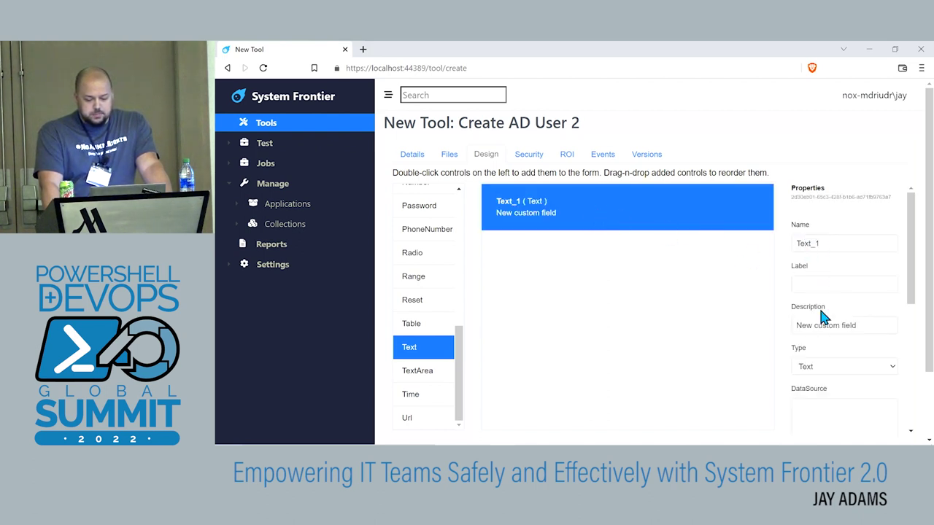
click(824, 282)
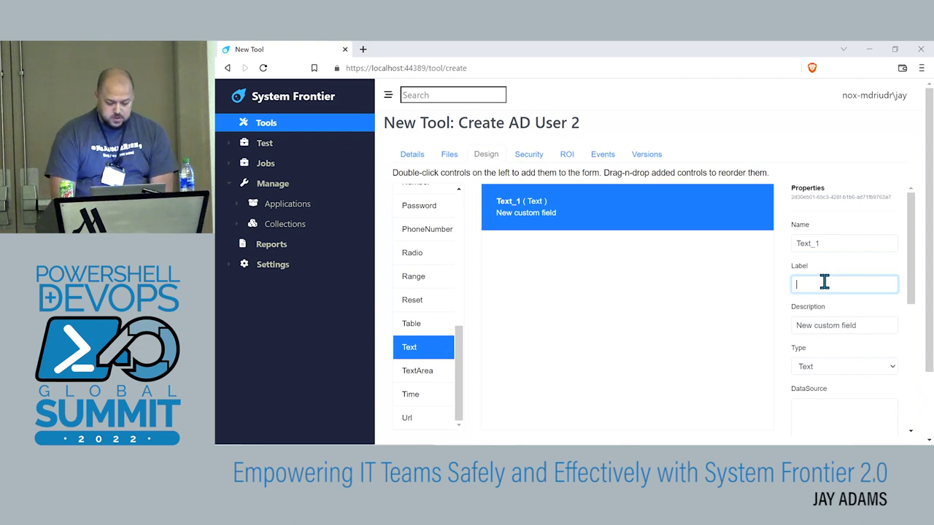
text(Username)
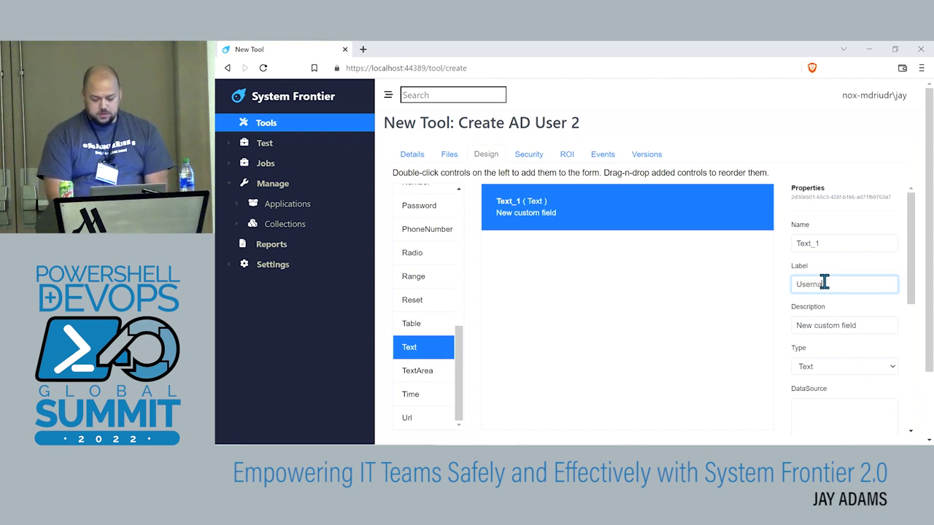
double_click(811, 245)
text(UserID)
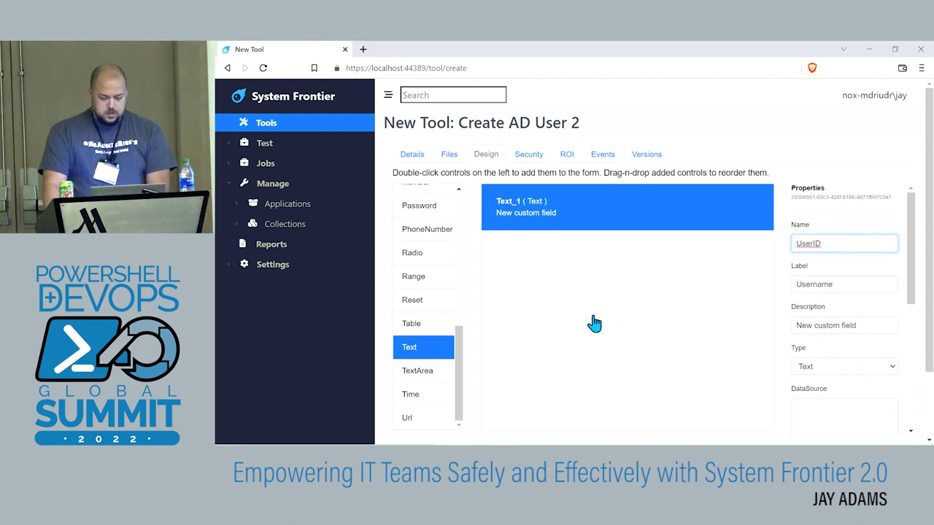
scroll(757, 313, down, 1)
scroll(837, 303, down, 1)
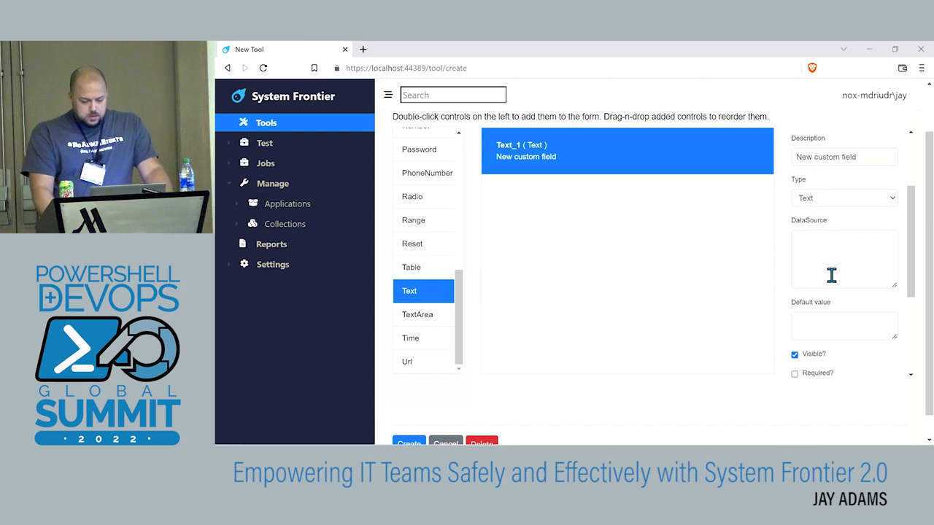
scroll(832, 273, down, 1)
scroll(474, 197, up, 1)
Check the parameter names in Main.ps1, then return to the form design and add a ListBox control below UserID
click(448, 155)
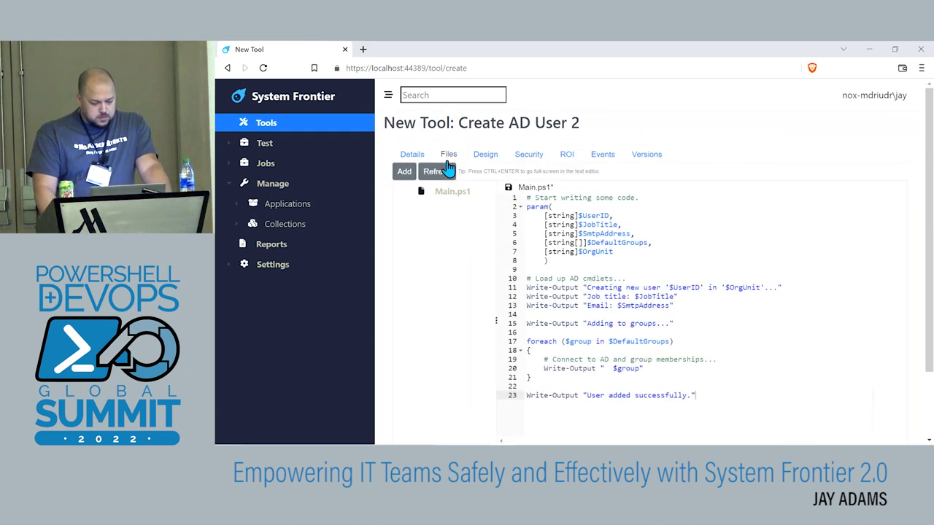
click(491, 157)
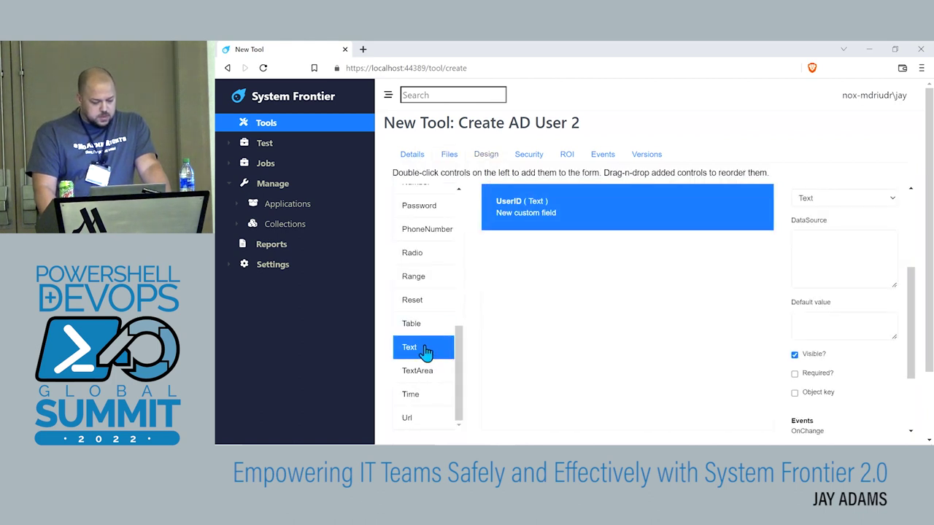
scroll(425, 294, down, 1)
scroll(436, 298, up, 3)
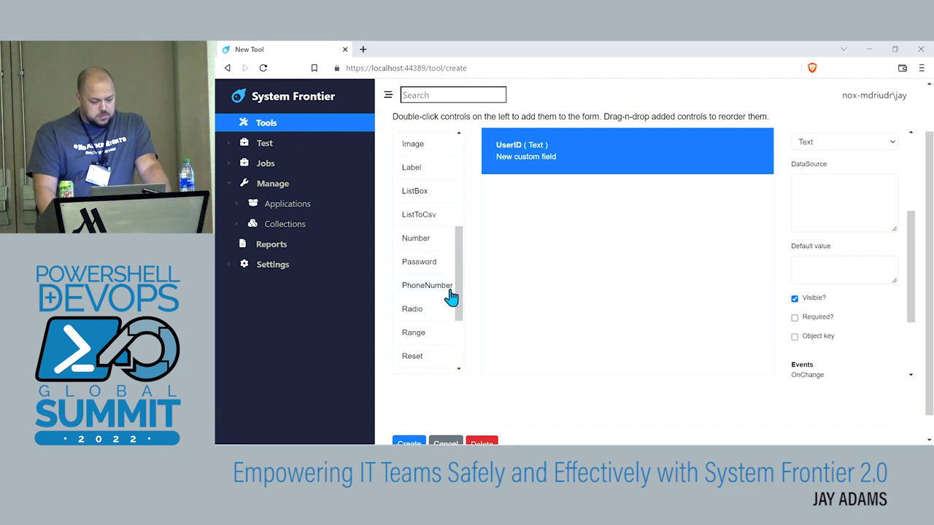
click(433, 200)
double_click(434, 200)
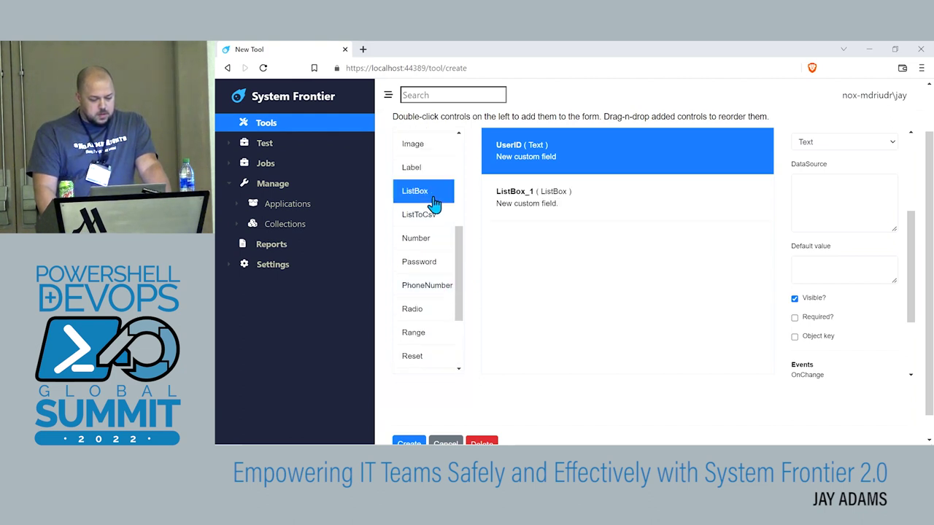
Name the new ListBox control JobTitle and give it the label Job Title
click(575, 194)
scroll(613, 241, up, 1)
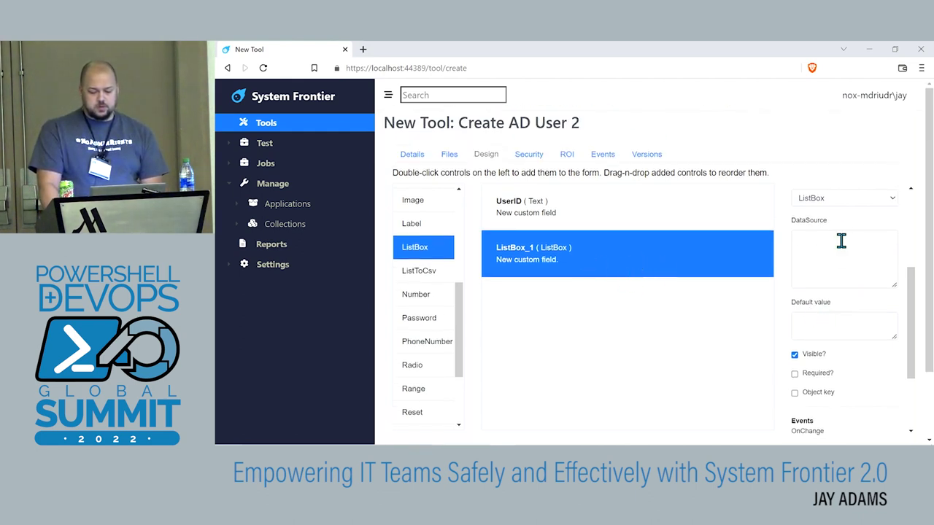
scroll(834, 208, up, 2)
scroll(834, 208, up, 1)
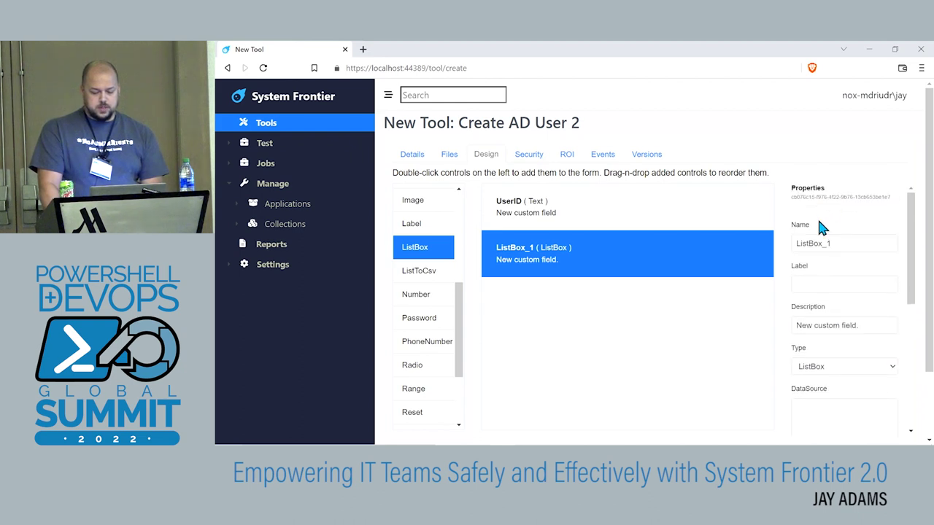
click(815, 243)
double_click(815, 243)
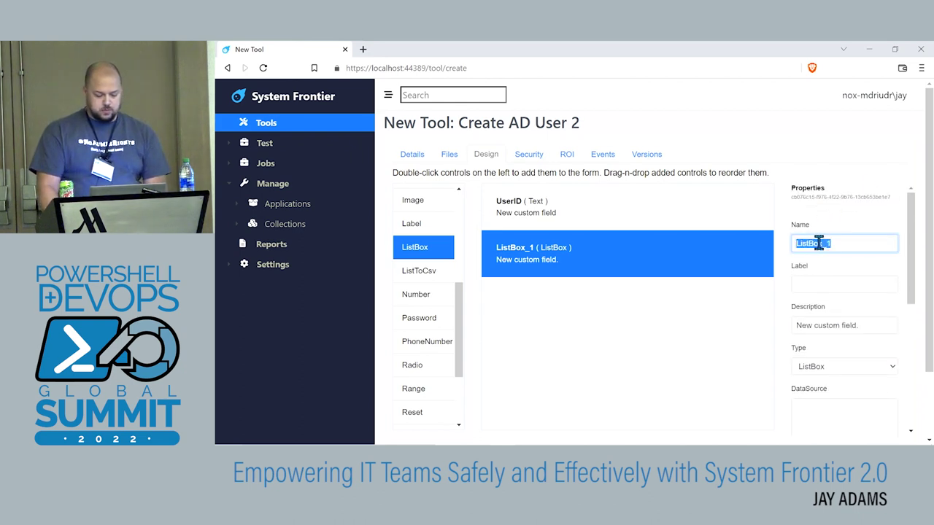
text(Job)
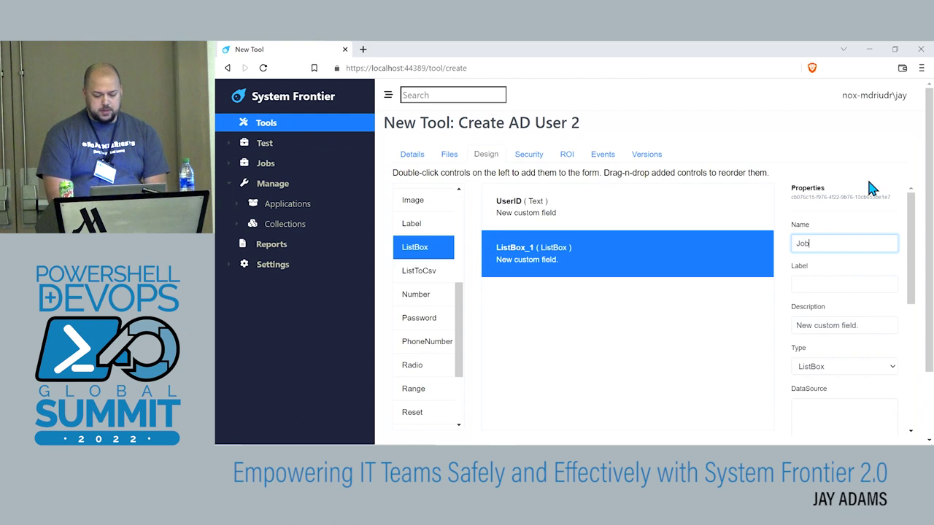
text(Title)
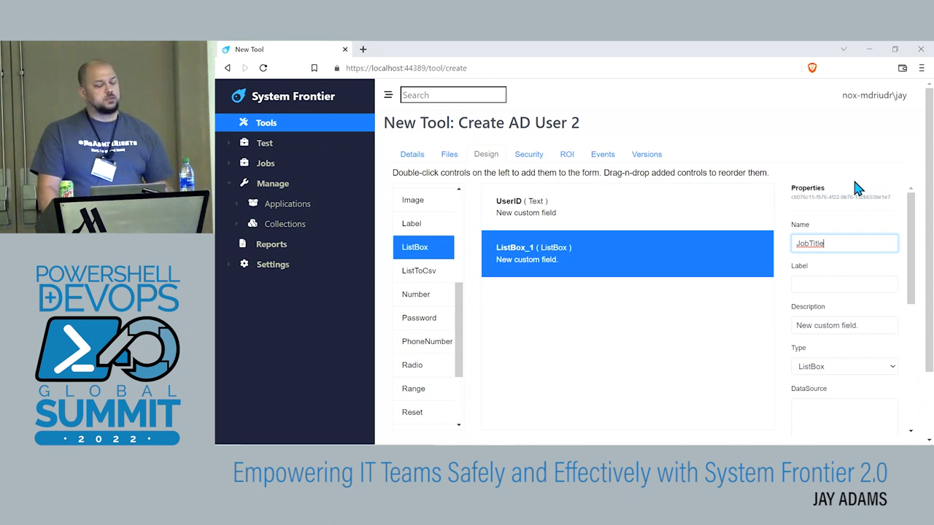
click(850, 283)
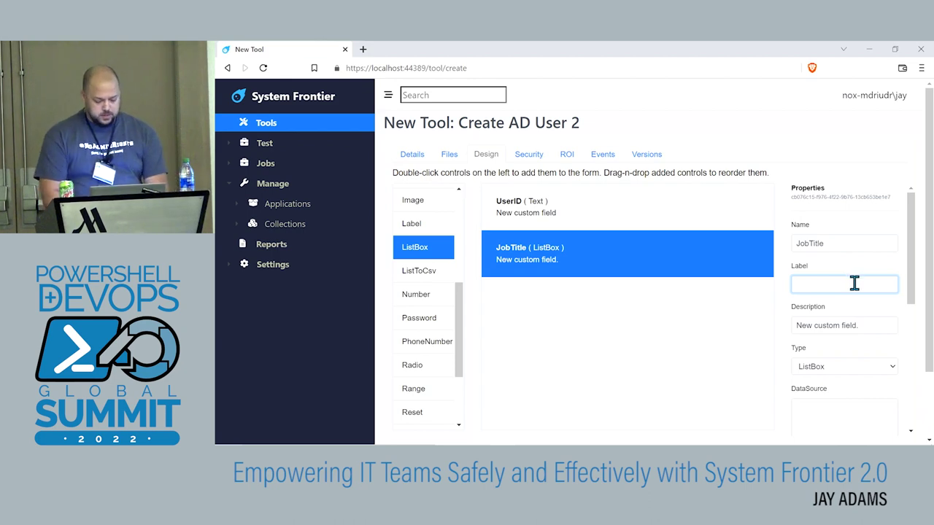
text(Job Title)
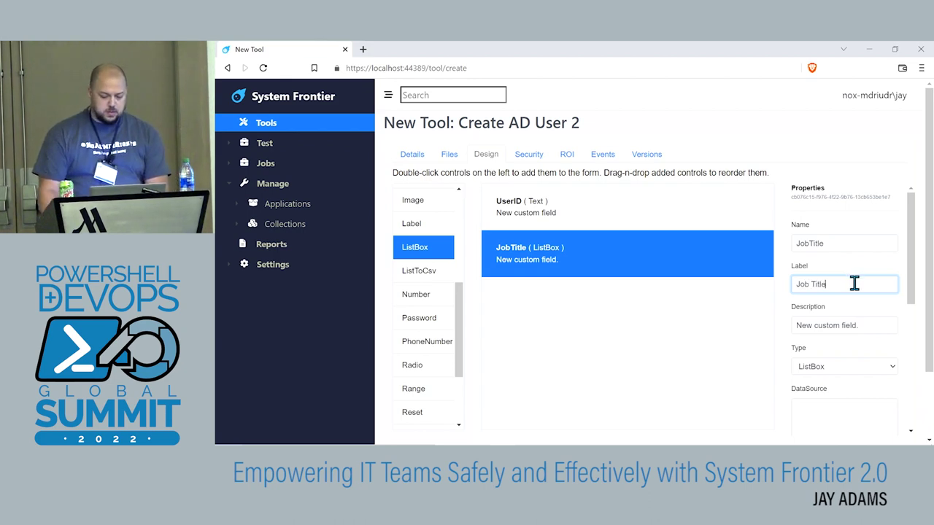
Enter Accountant, Secretary and Tech Analyst I on separate lines as the JobTitle list's data source
scroll(854, 284, down, 3)
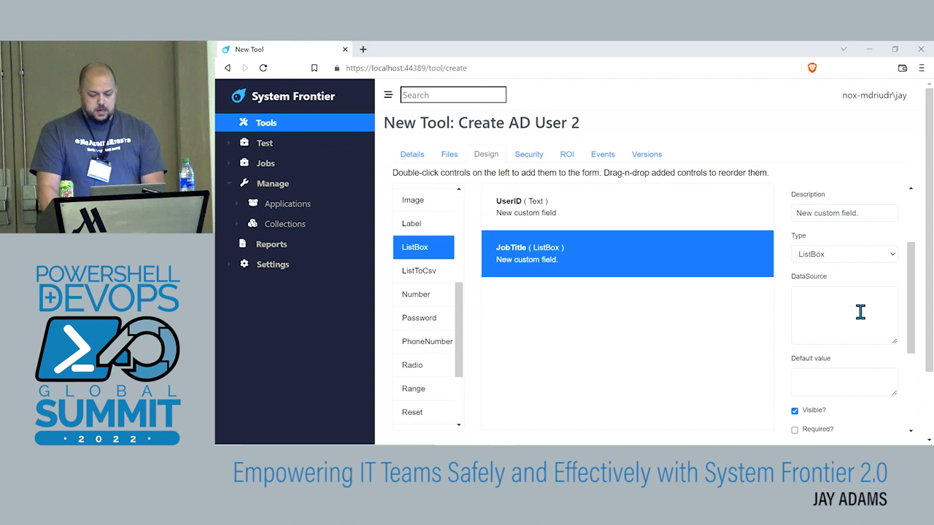
click(815, 299)
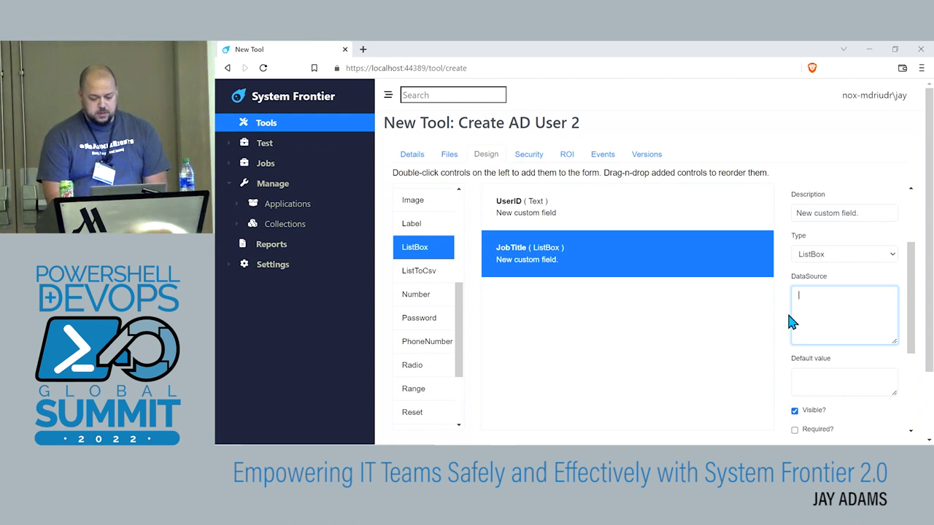
text(countant)
key(Return)
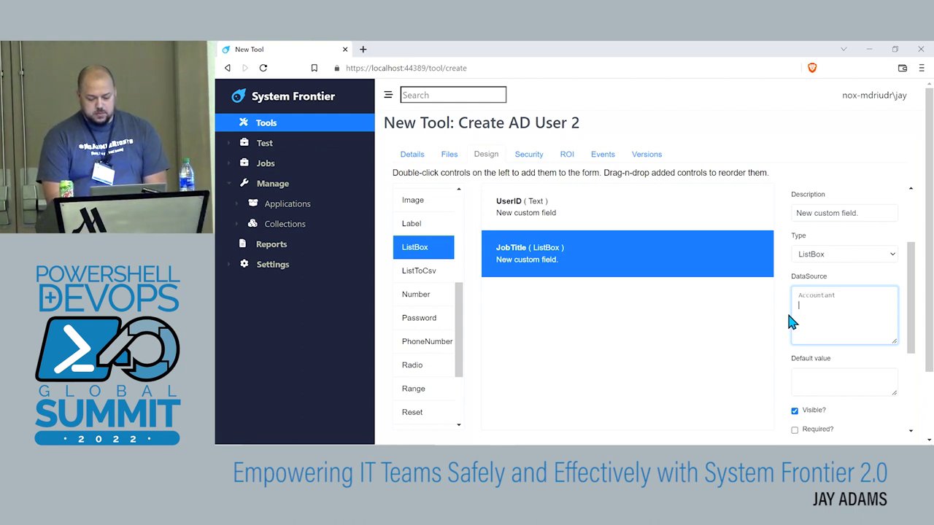
text(Secretary)
key(Return)
text(Tech Ana)
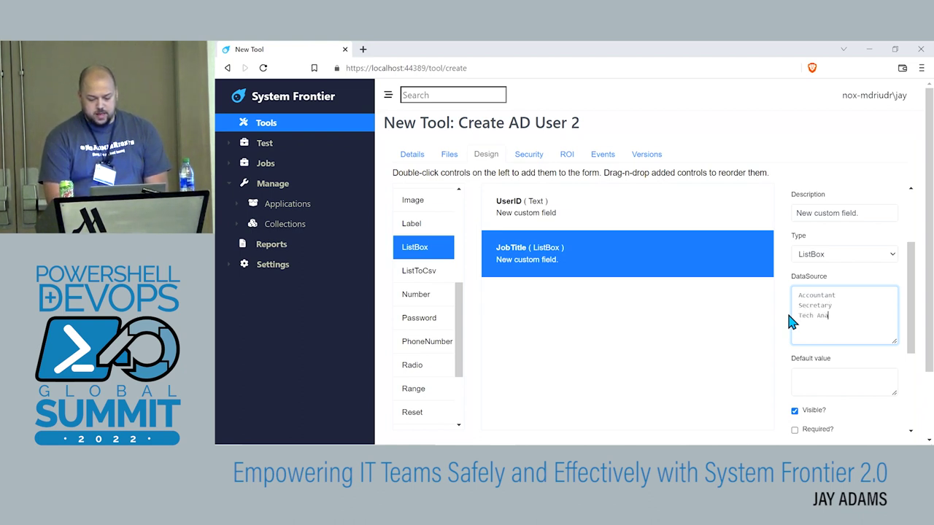
text(lyst I)
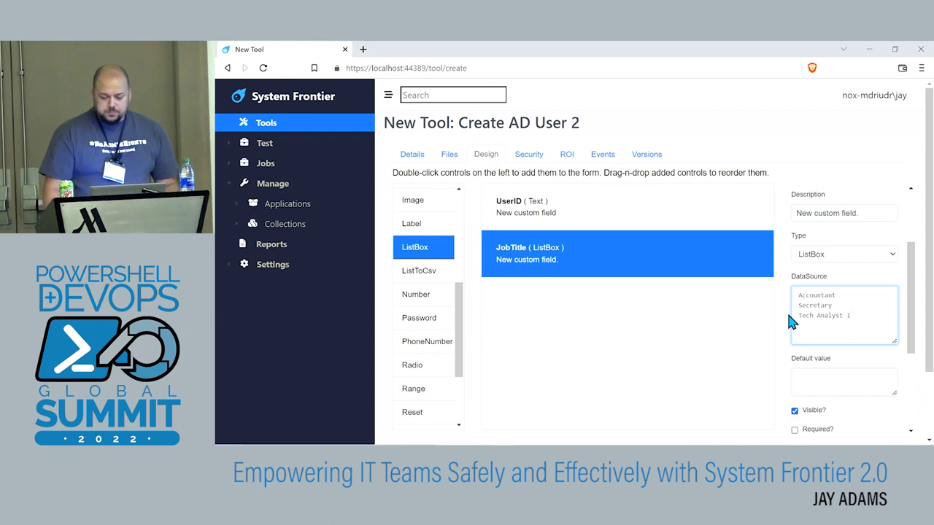
Add a second Text control to the form below JobTitle
scroll(673, 332, down, 2)
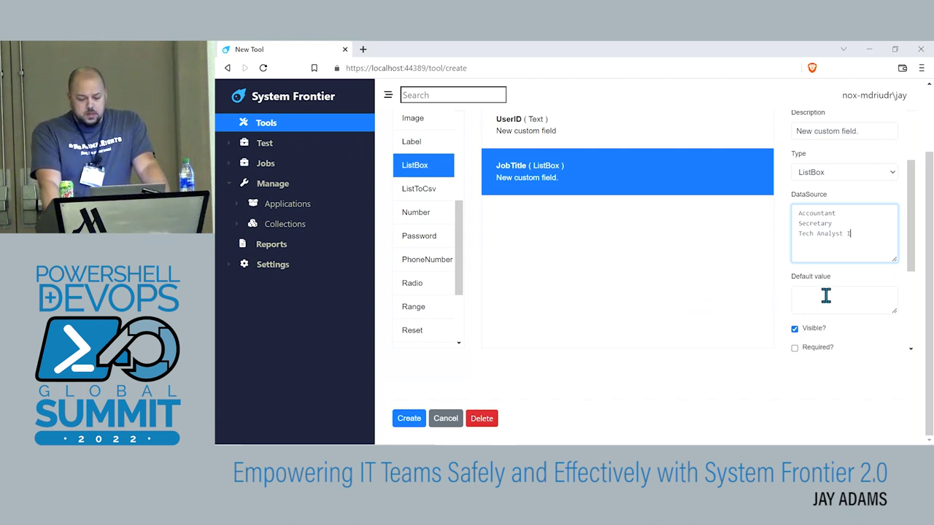
scroll(836, 312, down, 1)
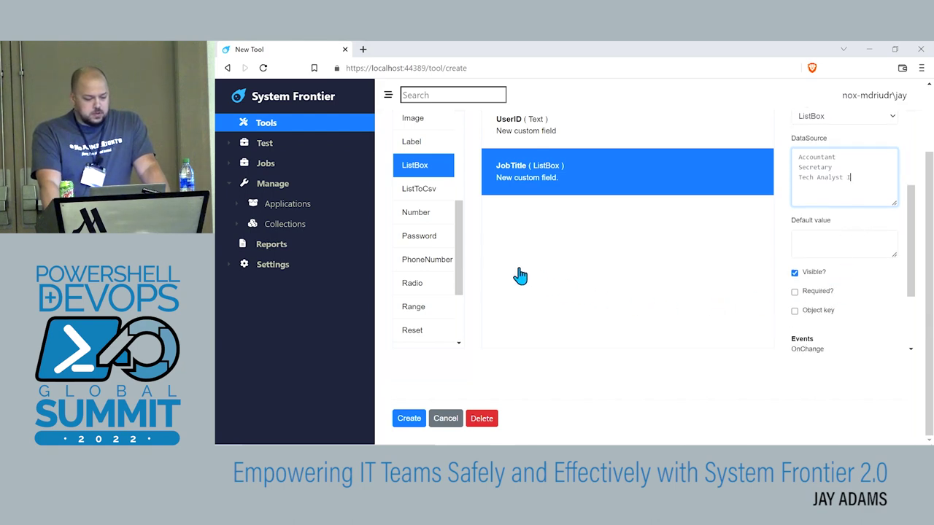
scroll(498, 257, up, 1)
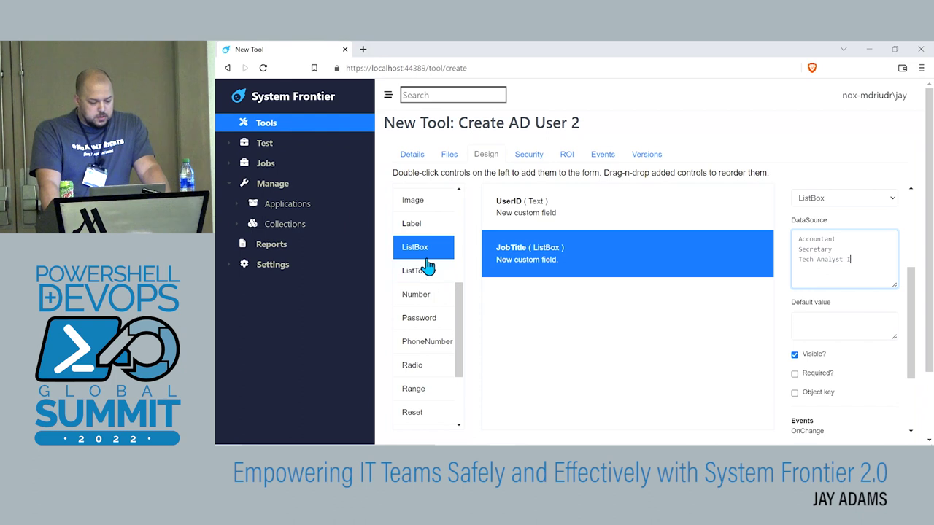
scroll(460, 343, down, 1)
scroll(436, 335, down, 1)
scroll(436, 313, down, 1)
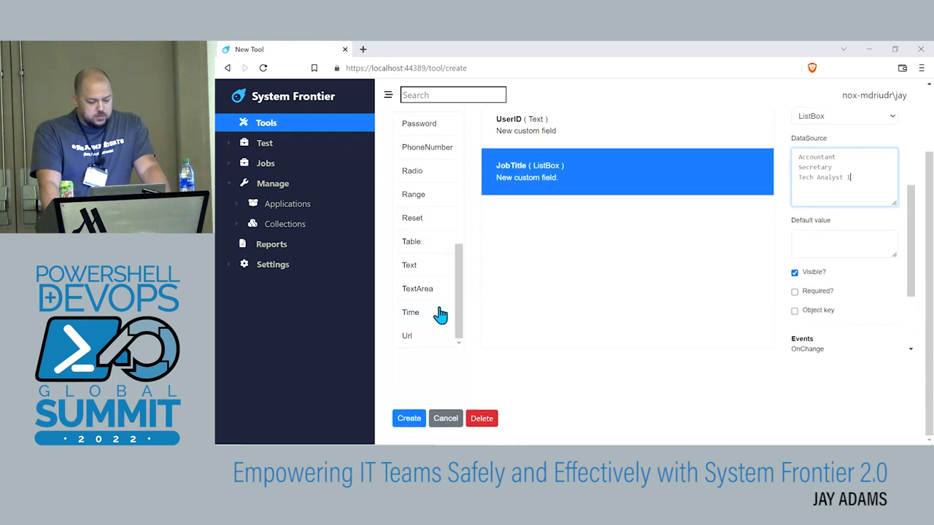
click(431, 270)
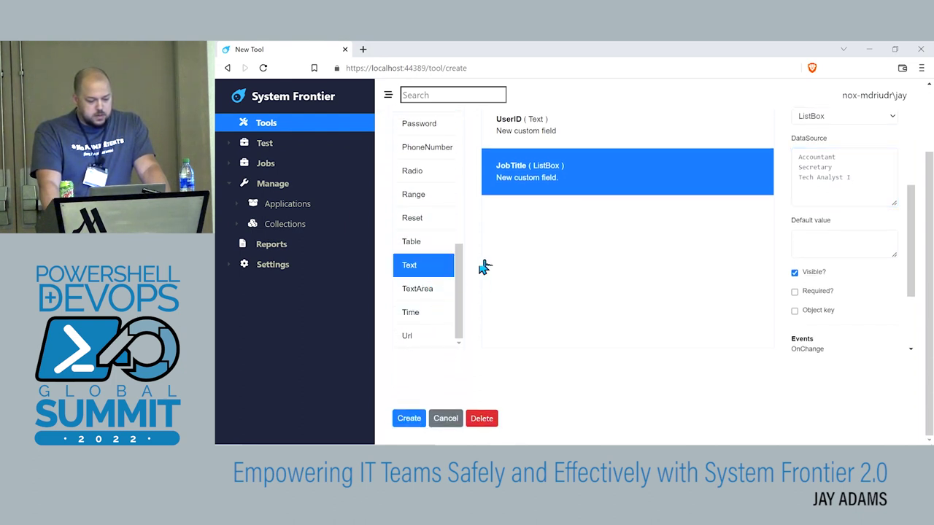
double_click(409, 277)
Name the second Text control SmtpAddress and give it the label Email
click(534, 220)
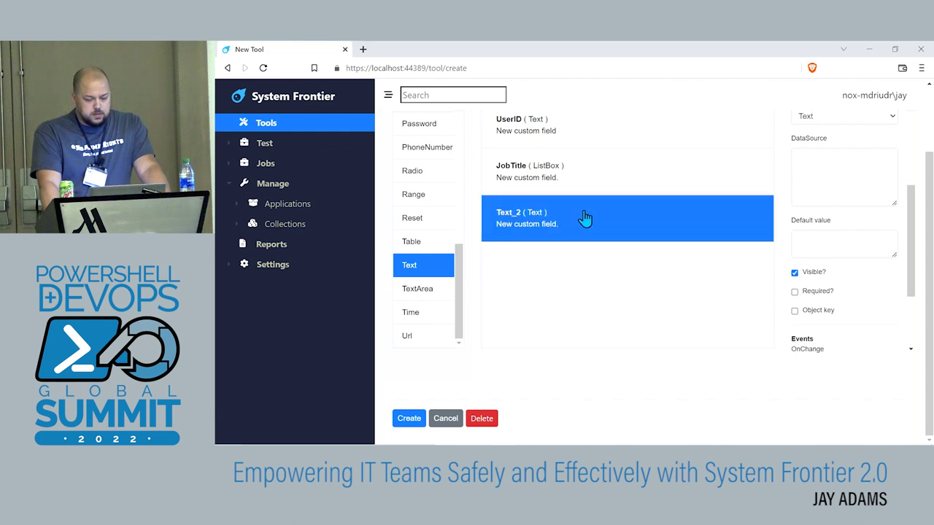
scroll(882, 250, up, 3)
scroll(932, 247, up, 1)
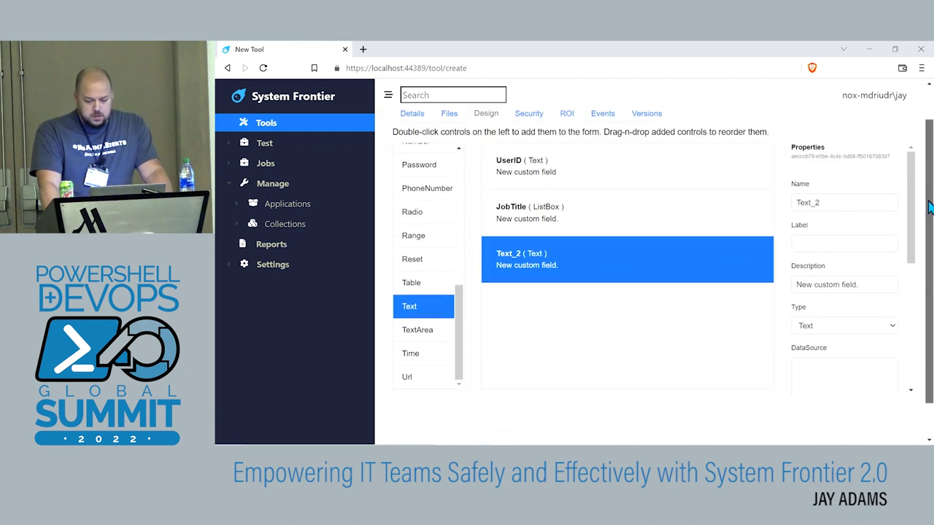
click(808, 213)
key(BackSpace)
key(BackSpace)
key(BackSpace)
key(BackSpace)
key(BackSpace)
key(BackSpace)
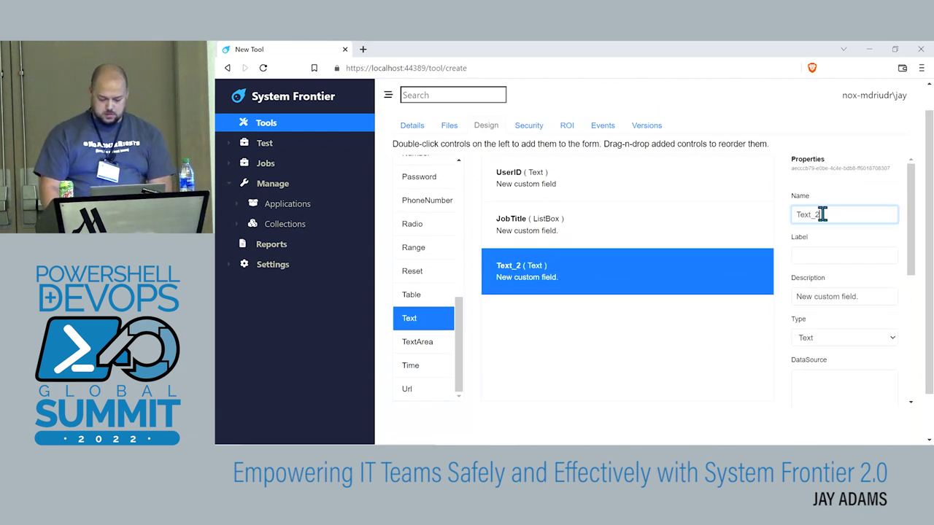
text(Sm)
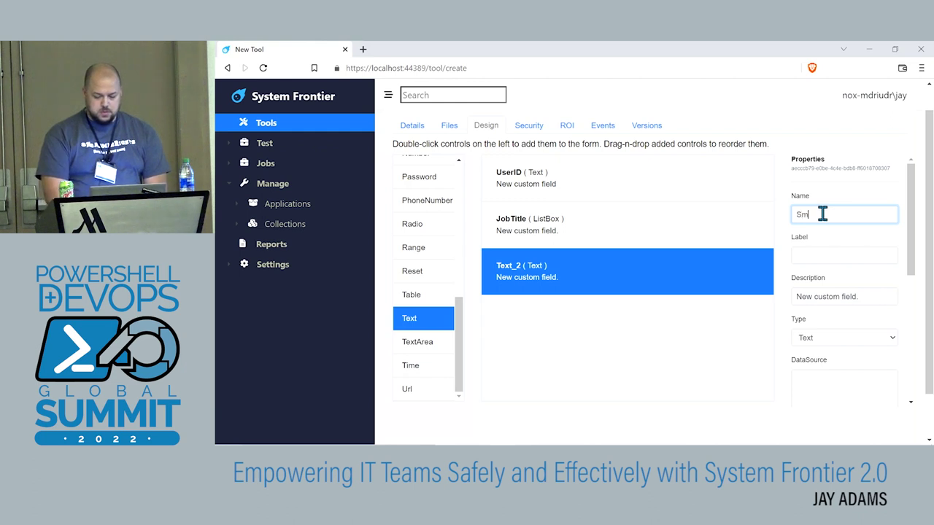
text(tpAddress)
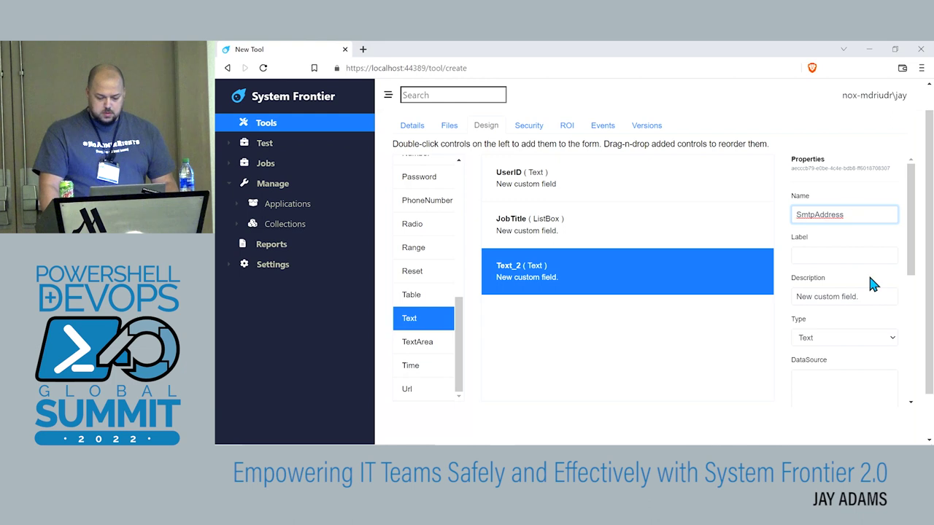
click(813, 252)
text(Email)
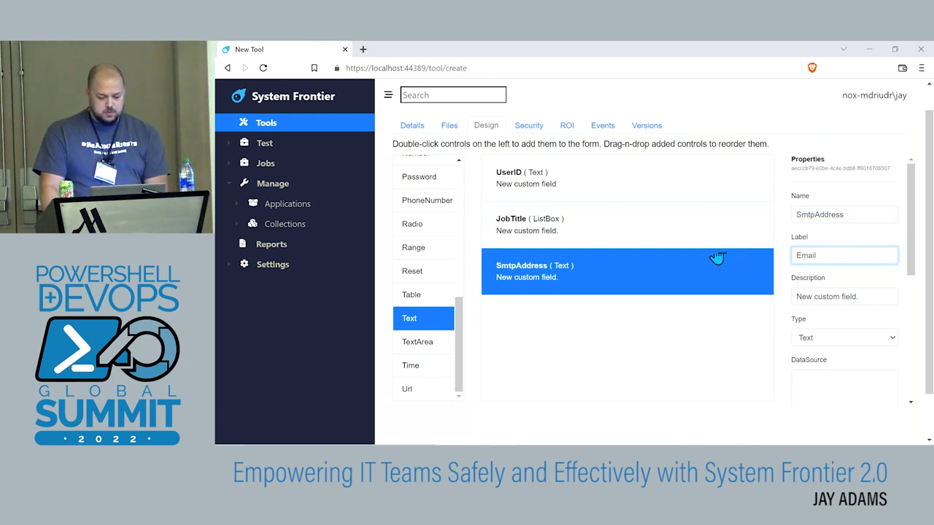
Review the parameter block in Main.ps1, checking the DefaultGroups string array against the fields designed so far
click(449, 126)
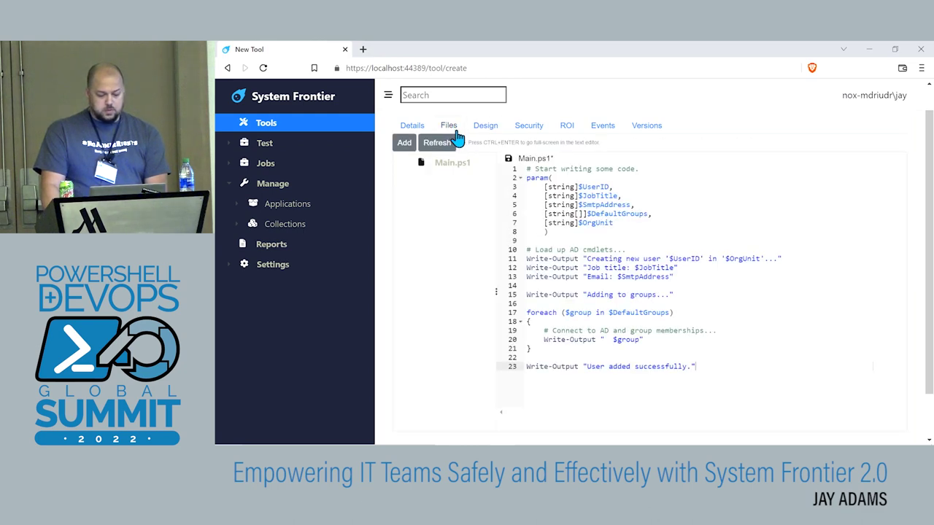
click(481, 128)
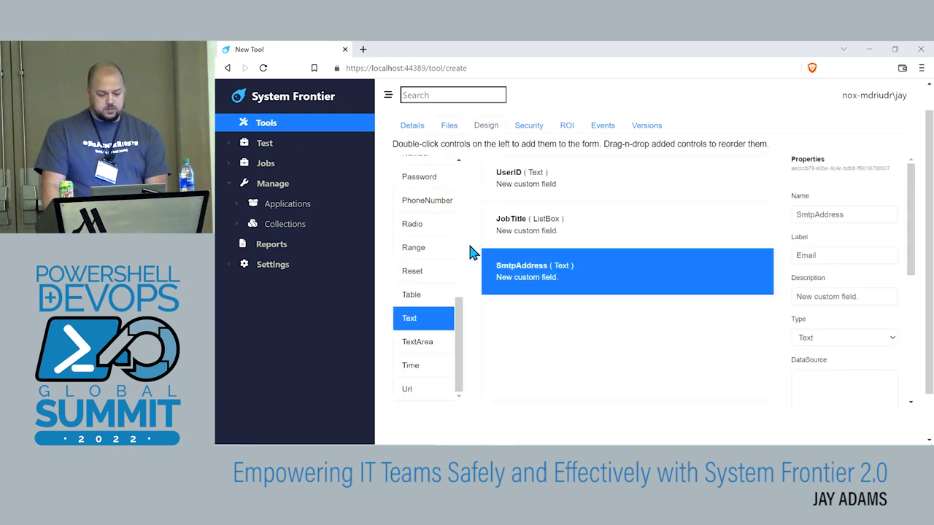
click(449, 129)
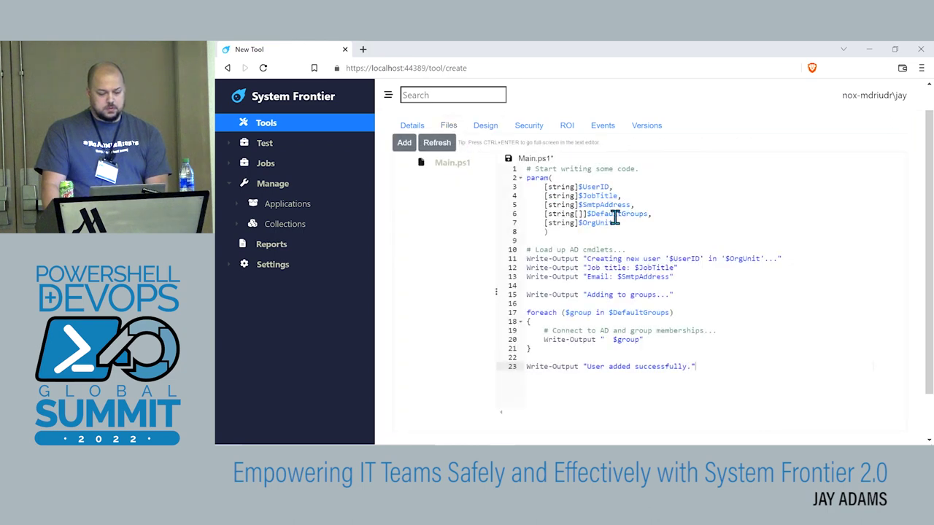
click(578, 214)
text([])
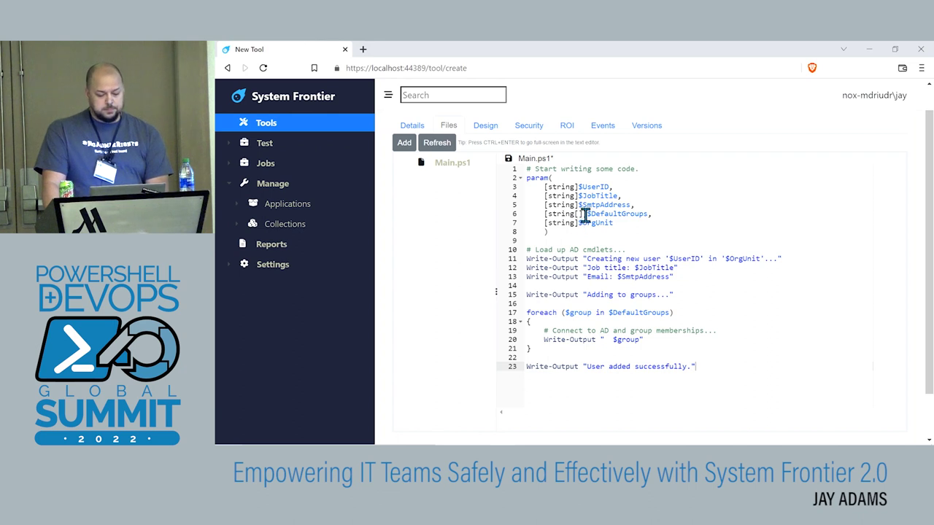
Add a CheckBox control to the form below SmtpAddress and name it DefaultGroups
click(486, 127)
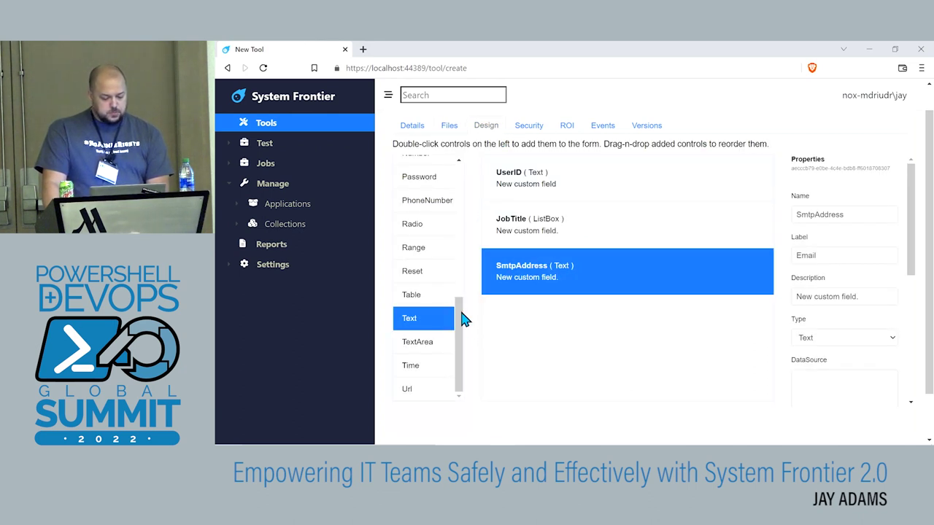
drag(459, 310, 472, 178)
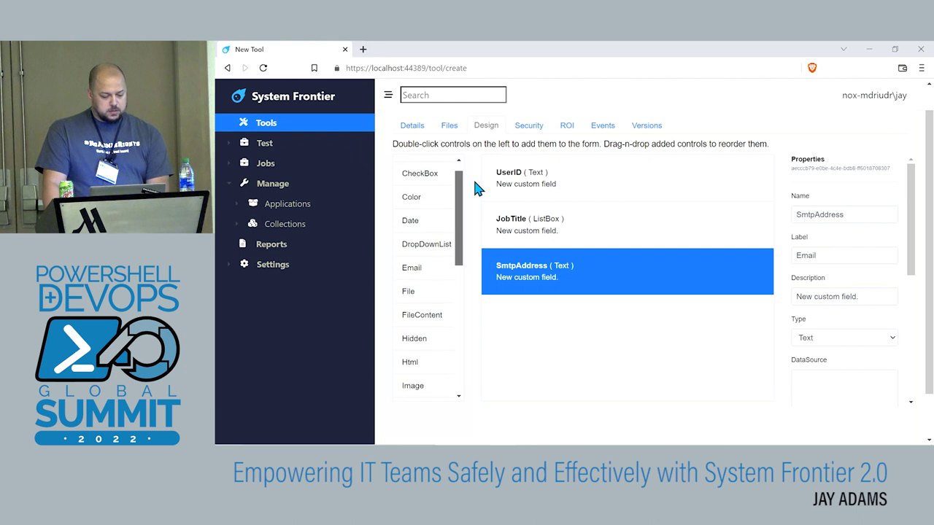
double_click(425, 173)
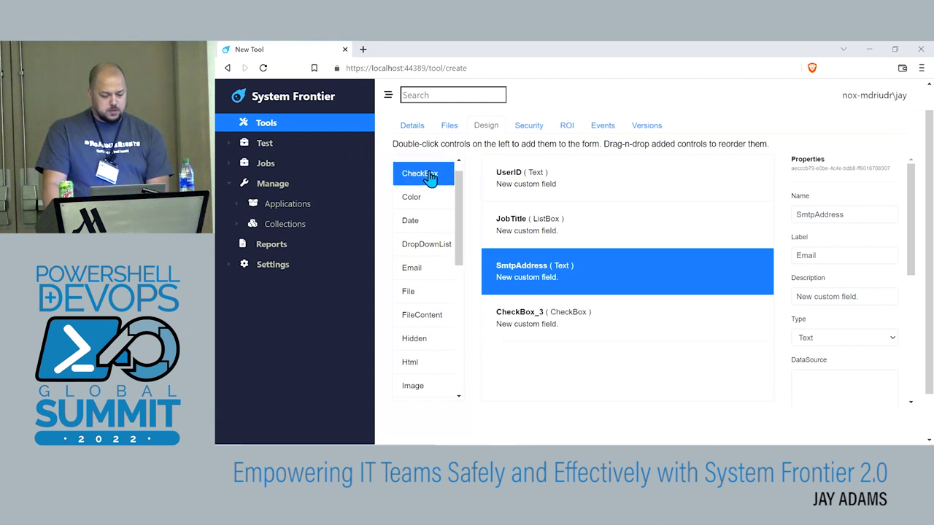
click(568, 321)
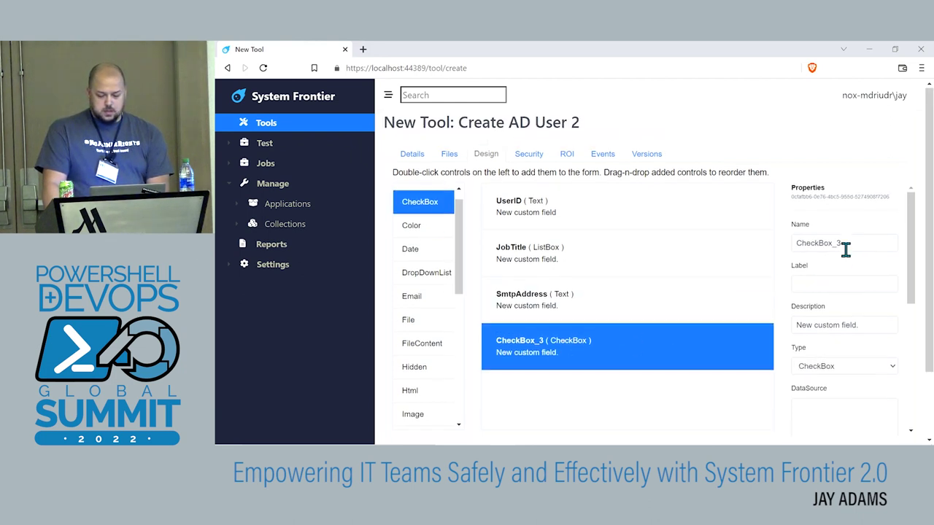
double_click(835, 243)
text(e)
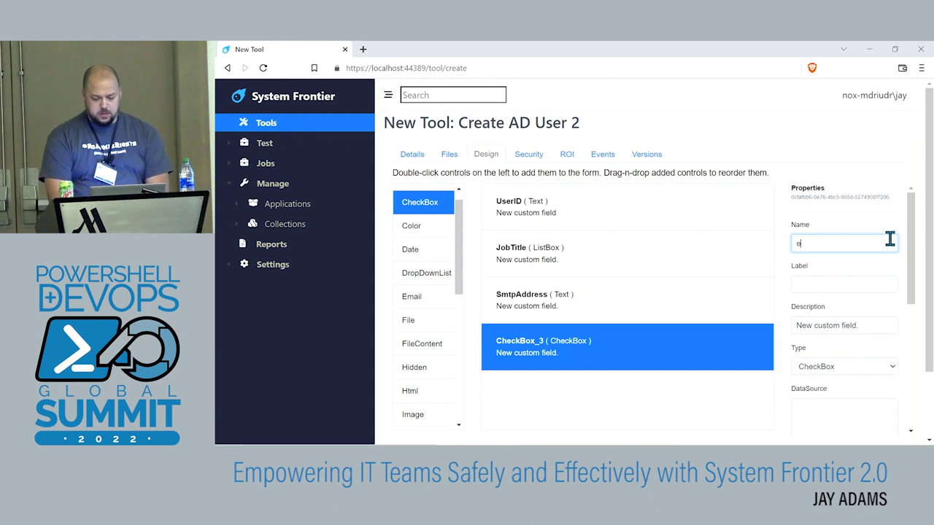
text(efaultGroups)
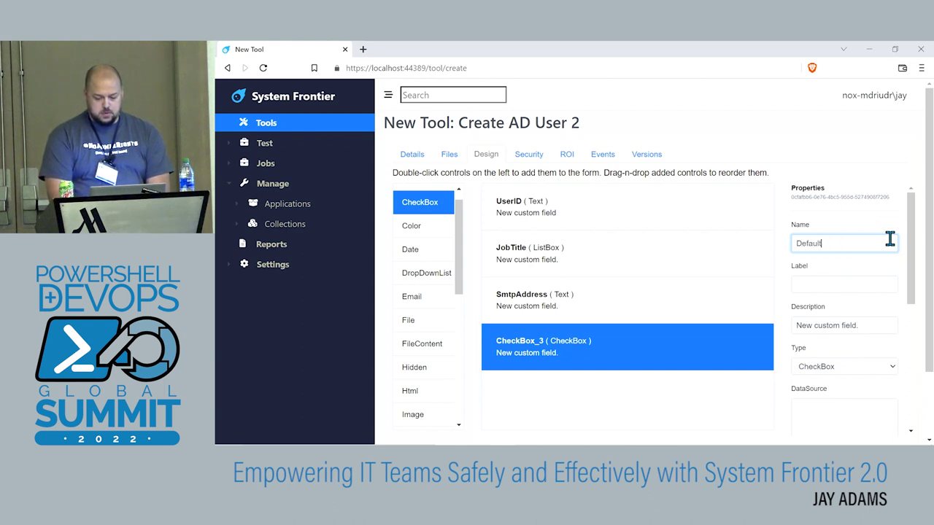
Enter InternetAccess, PrinterUser and Finance on separate lines as the DefaultGroups checkbox's data source
scroll(725, 323, down, 1)
scroll(828, 339, down, 1)
click(844, 306)
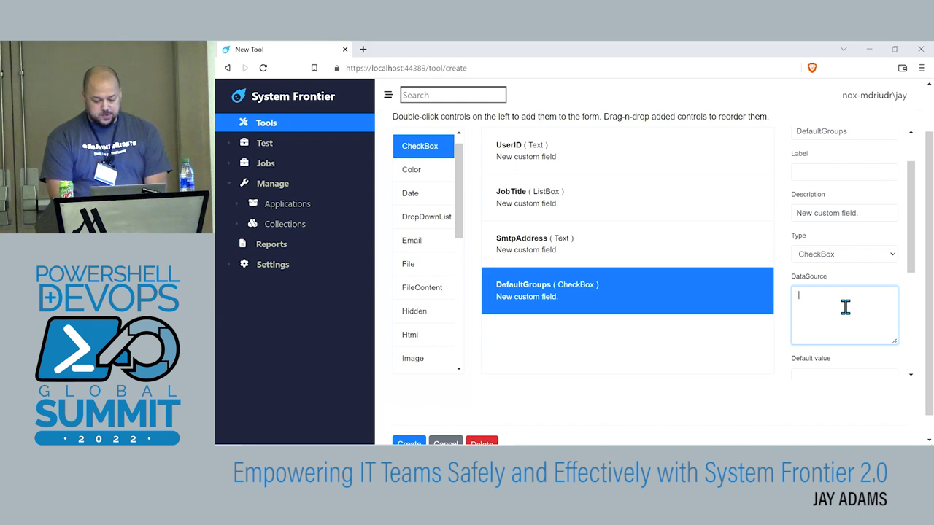
text(INtern)
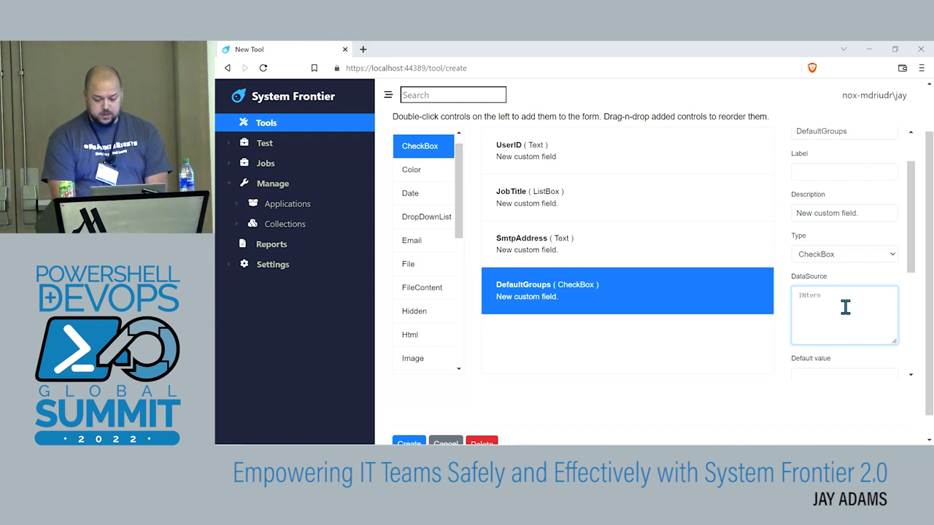
key(BackSpace)
text(net)
key(BackSpace)
key(BackSpace)
key(BackSpace)
text(nternetAccess)
key(Return)
text(PrinterUser)
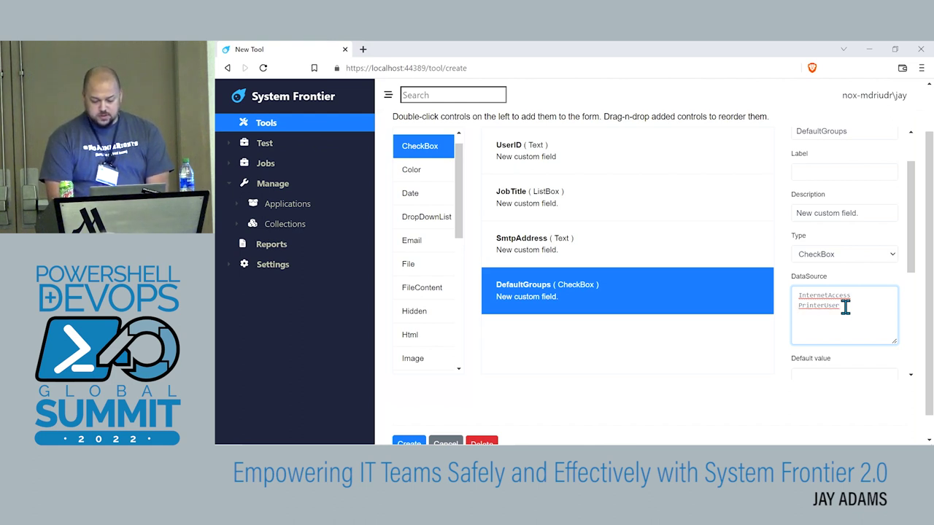
key(Return)
text(Finance)
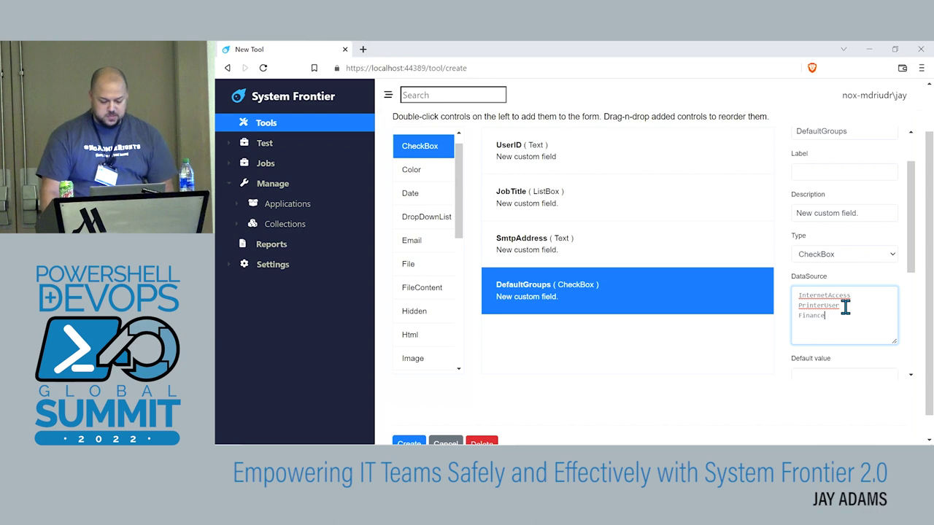
Check the script's last parameter and add a third Text control named OrgUnit below DefaultGroups
scroll(448, 154, up, 2)
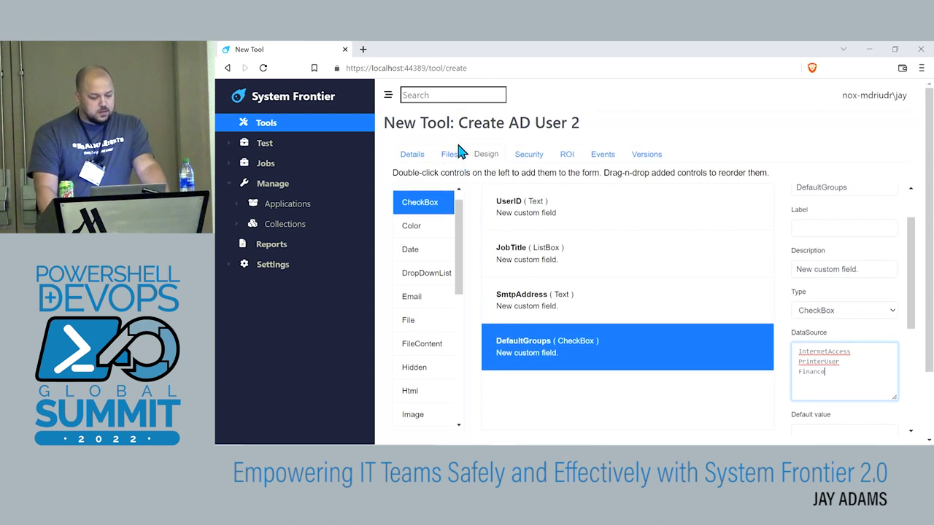
click(446, 154)
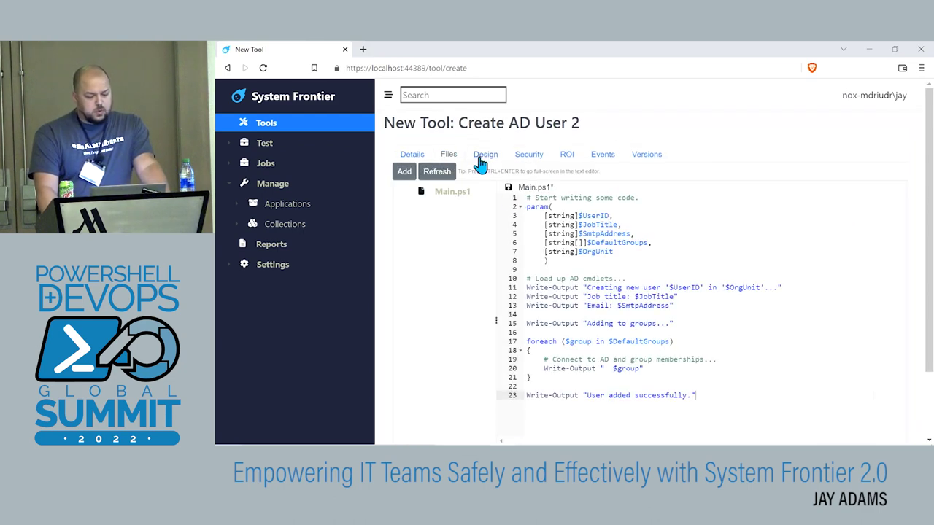
click(480, 159)
scroll(409, 313, down, 3)
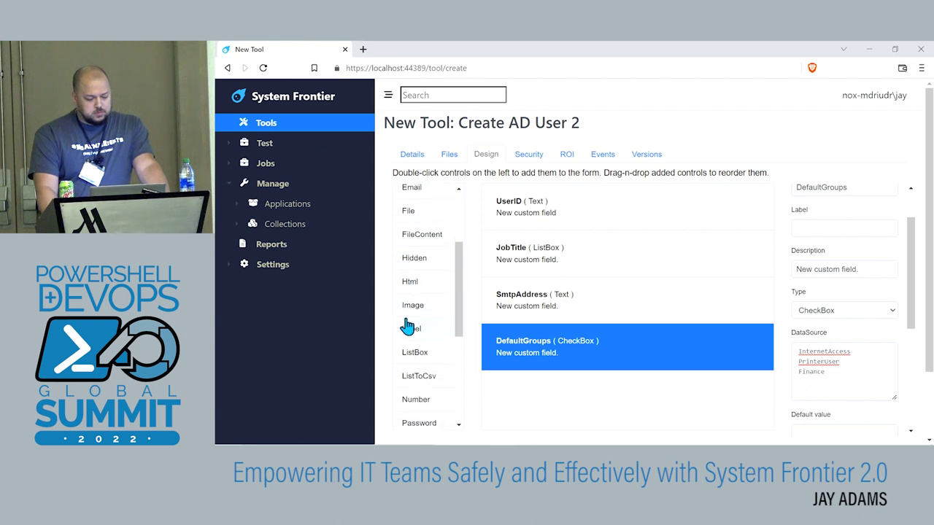
scroll(423, 346, down, 3)
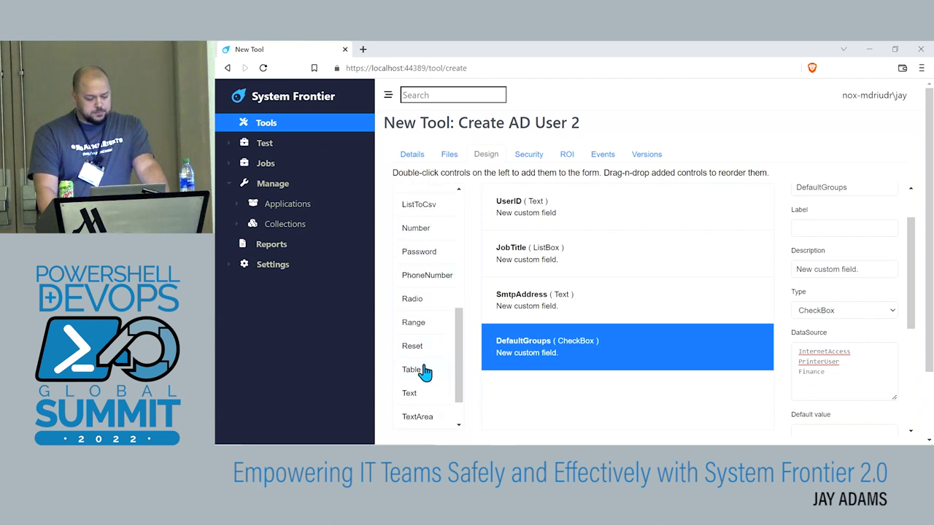
double_click(430, 400)
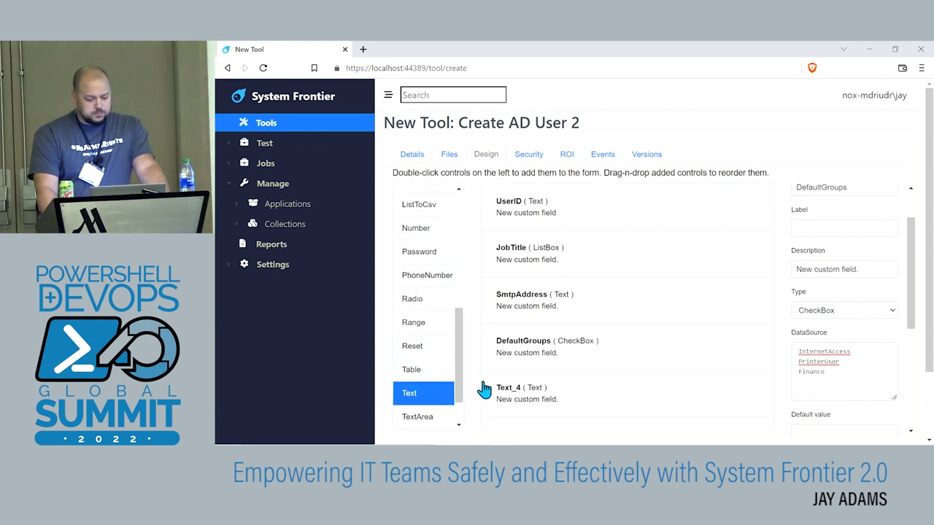
click(554, 406)
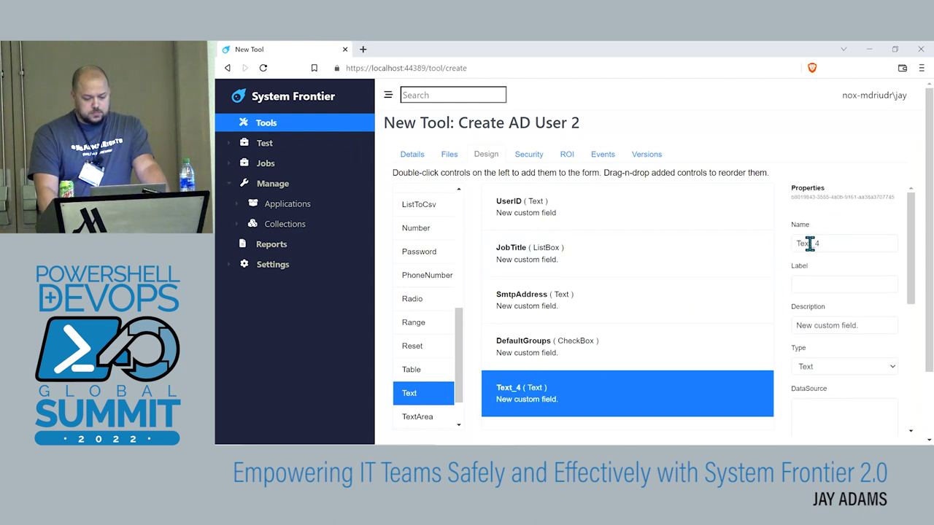
double_click(808, 243)
text(OrgUnit)
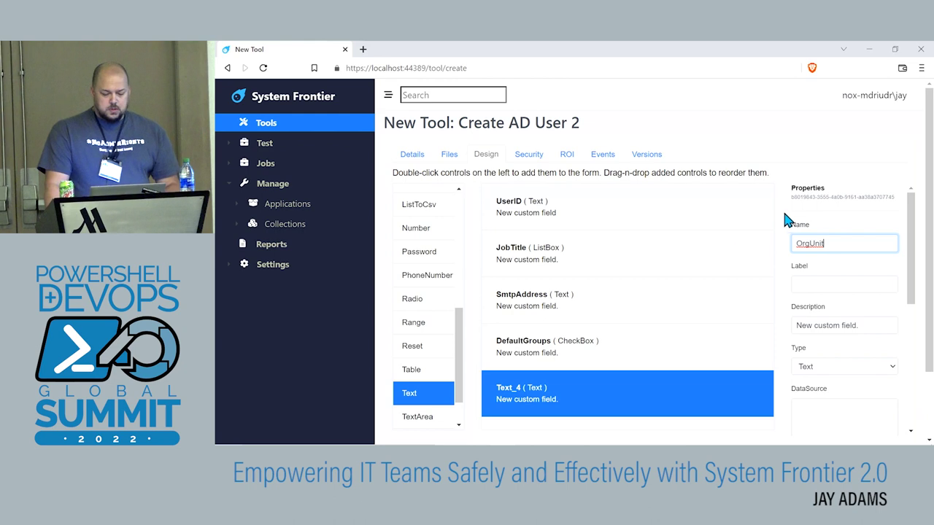
Create the new tool and open Create AD User 2 from the custom tools list to run it
scroll(540, 250, down, 2)
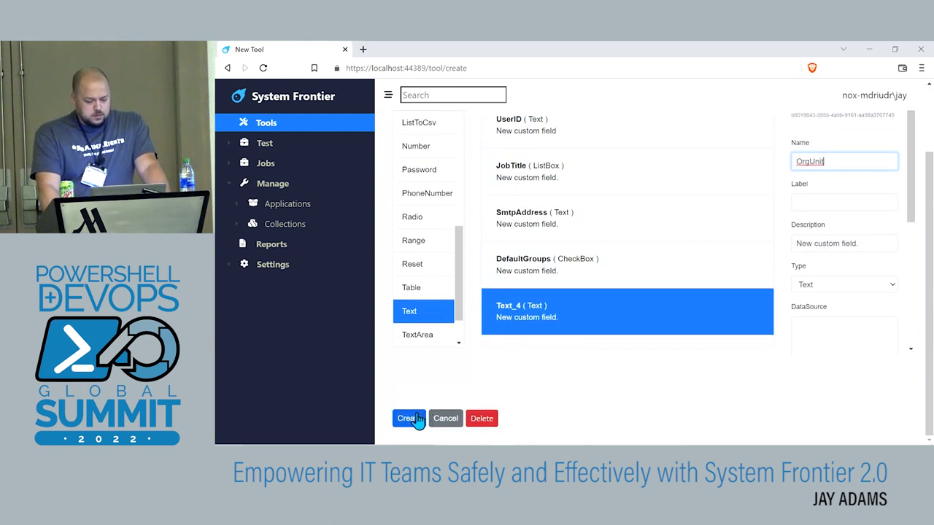
click(410, 418)
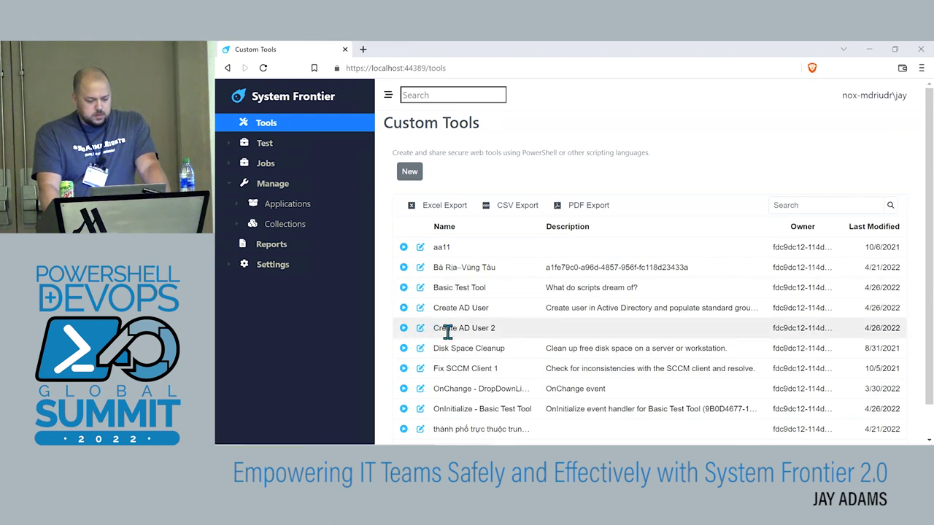
click(404, 327)
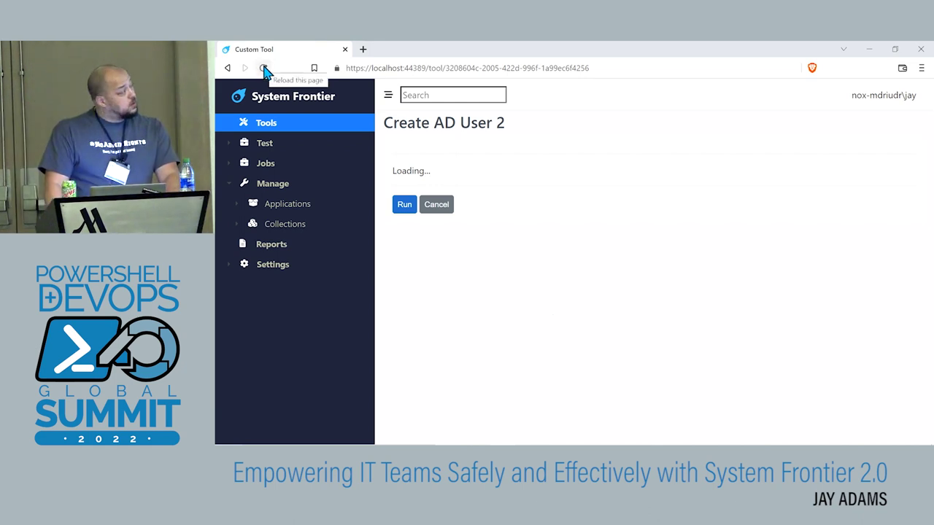
Cancel the Create AD User 2 run form and reload the Custom Tools page
click(451, 209)
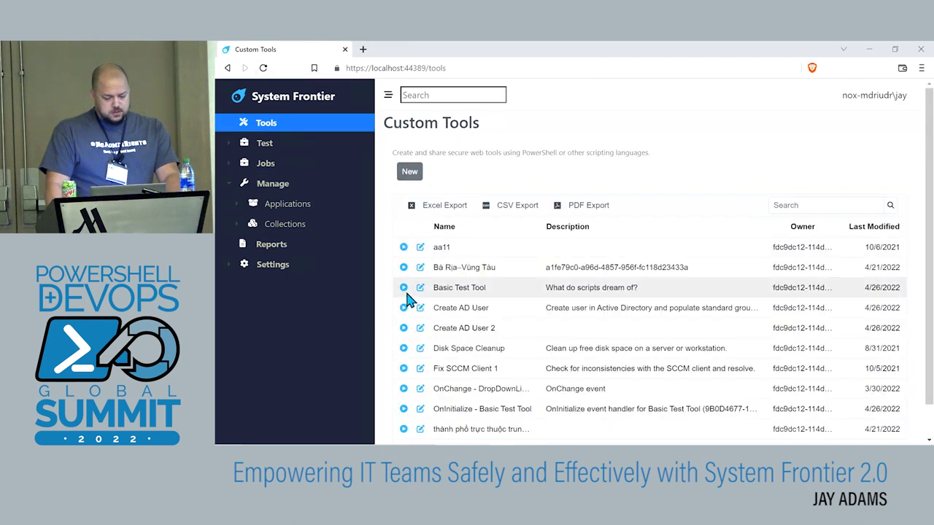
scroll(432, 294, down, 1)
scroll(432, 295, up, 1)
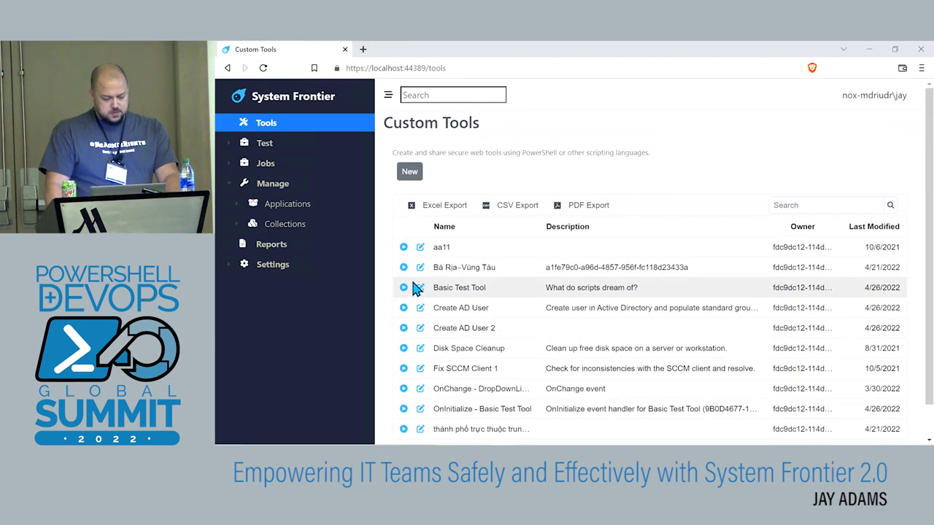
click(263, 68)
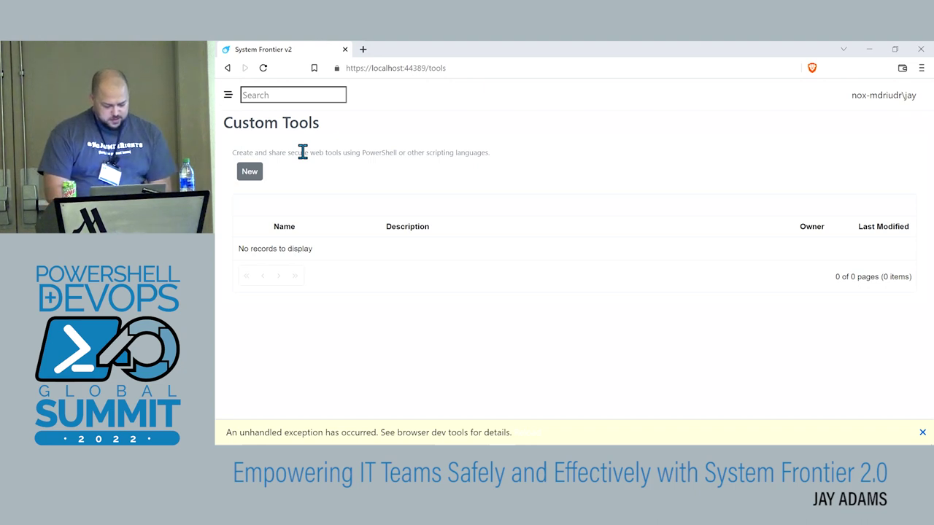
Set the Windows display projection mode to PC screen only
key(super+p)
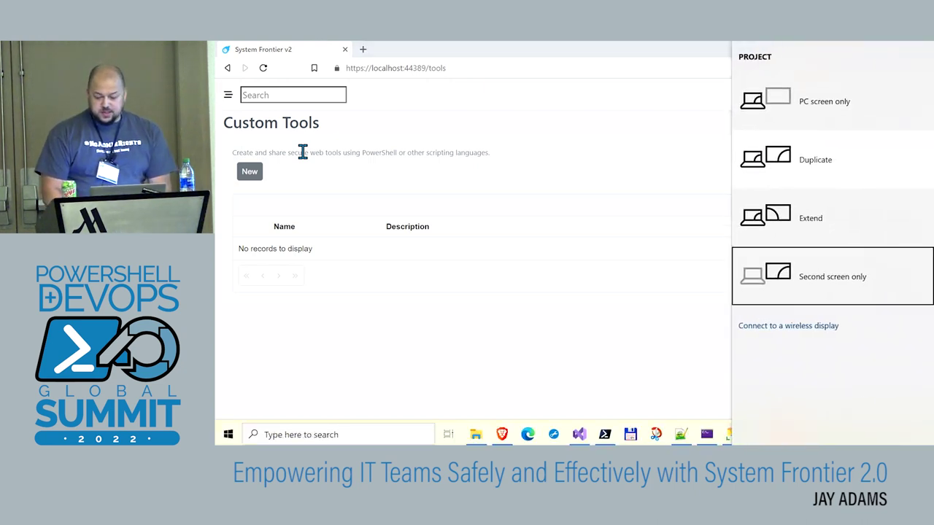
key(Up)
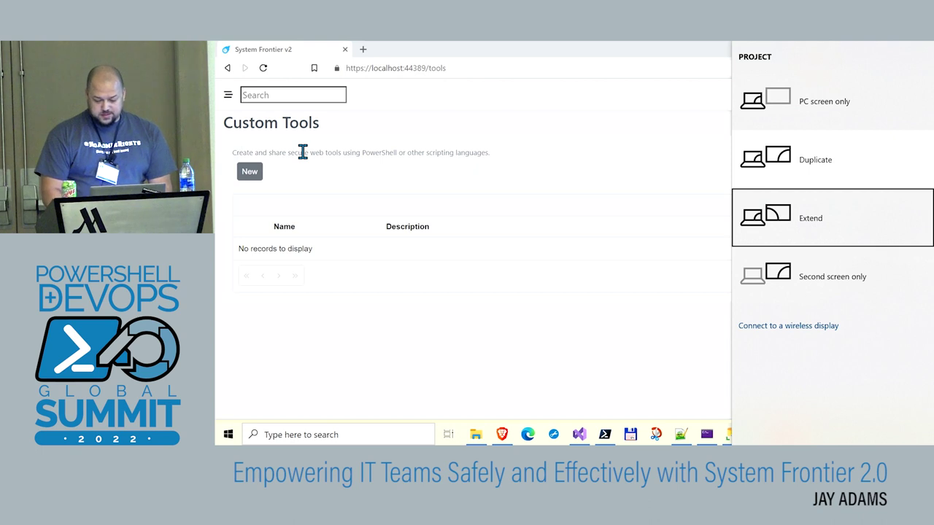
key(Up)
key(Up)
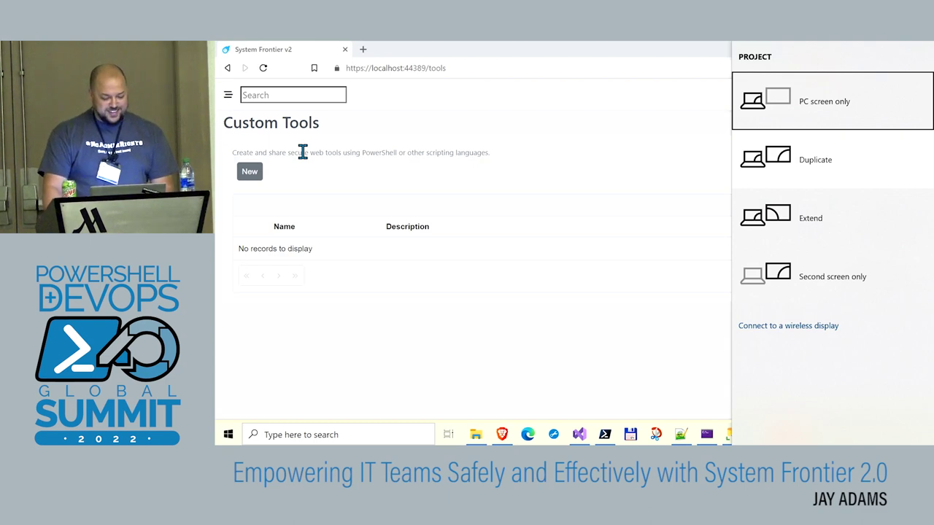
key(Return)
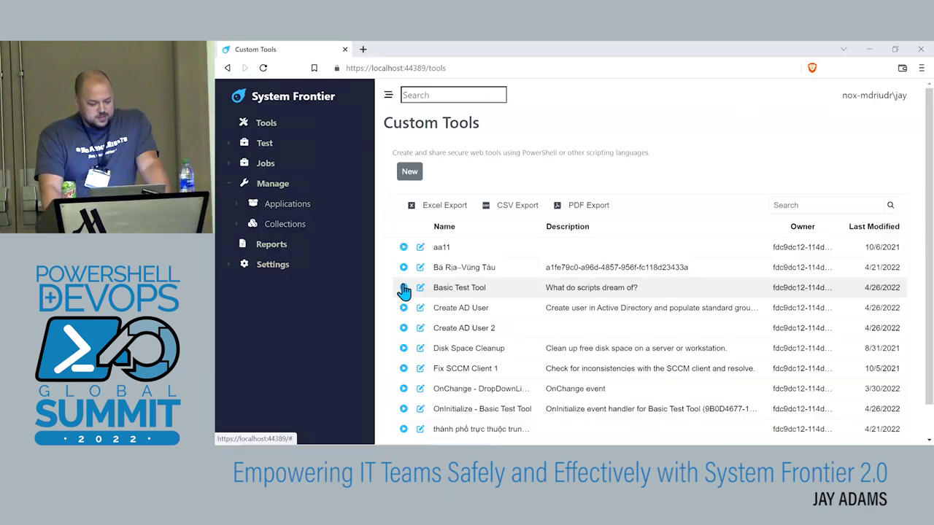
Try to open the Create AD User 2 run form again, and open the Basic Test Tool's run form instead
click(409, 328)
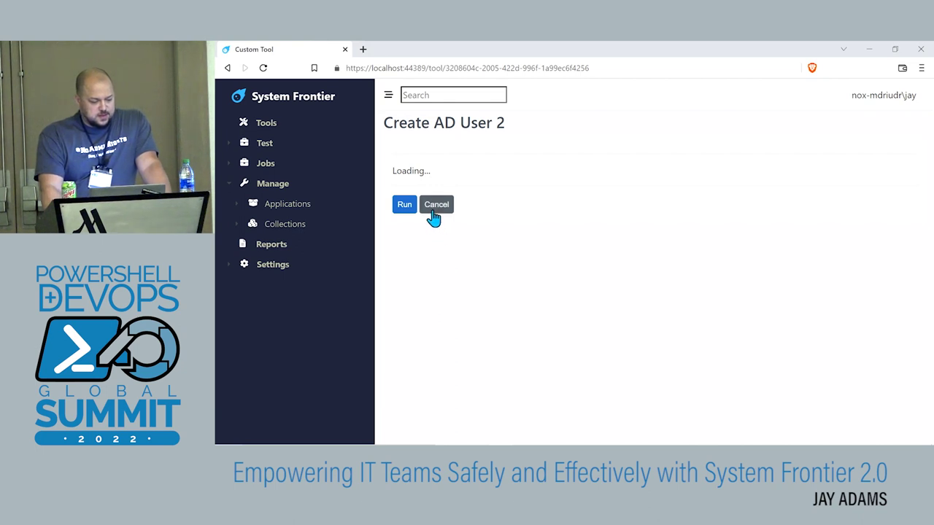
click(321, 102)
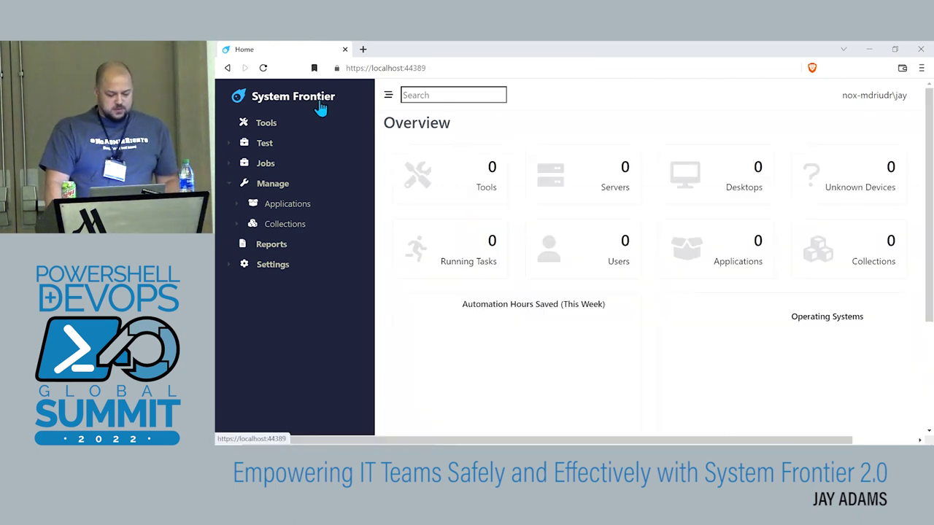
click(276, 131)
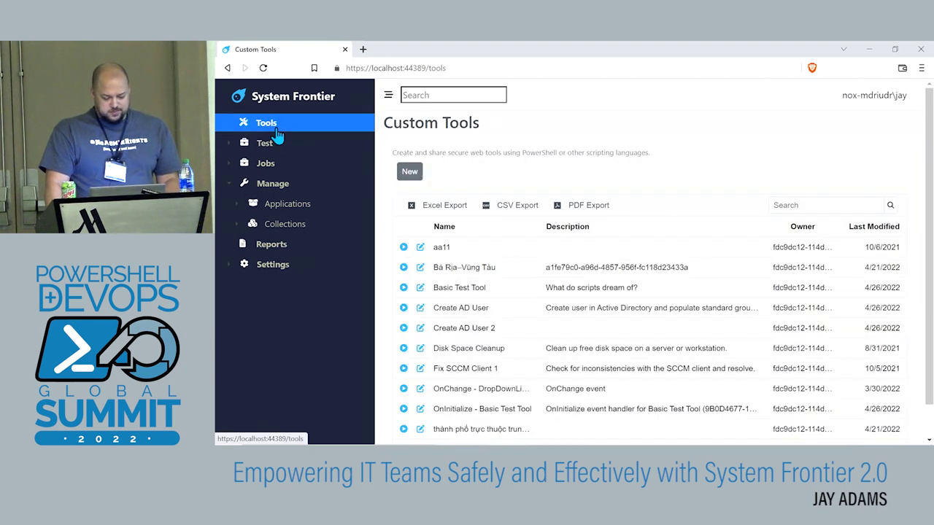
click(403, 288)
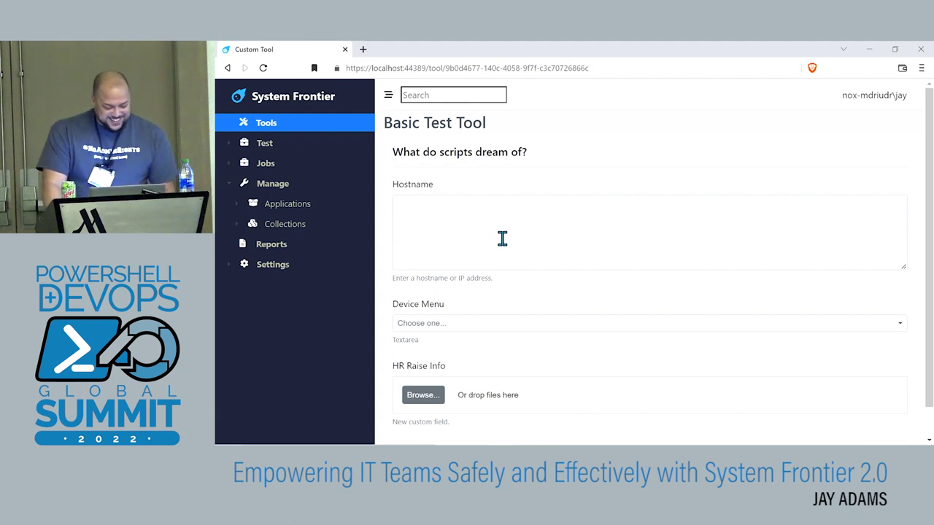
Select Devices in the Device Menu drop-down of the Basic Test Tool form and review the other available choices
scroll(380, 276, down, 1)
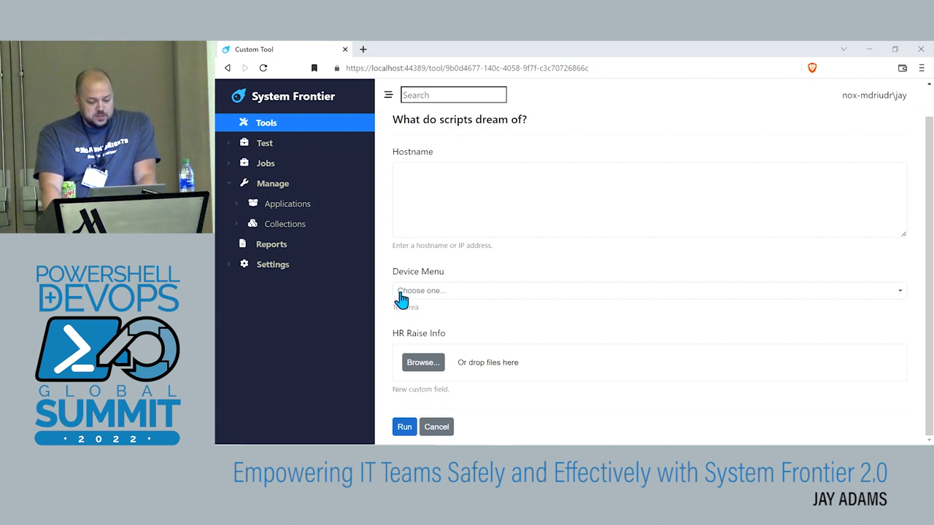
click(449, 292)
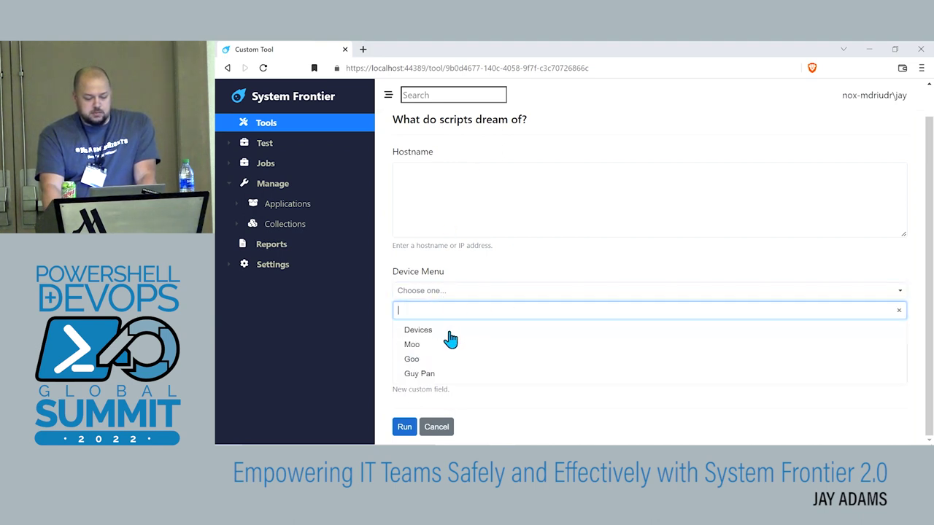
click(447, 330)
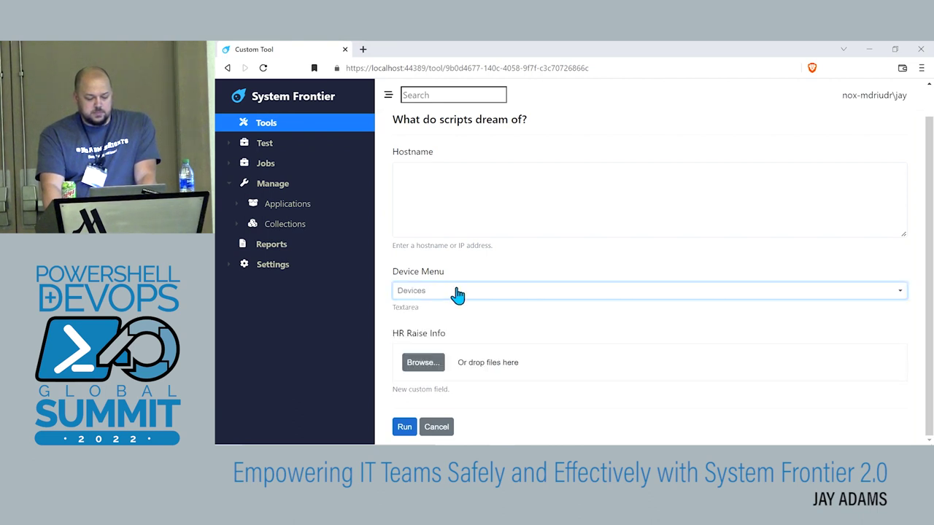
click(461, 295)
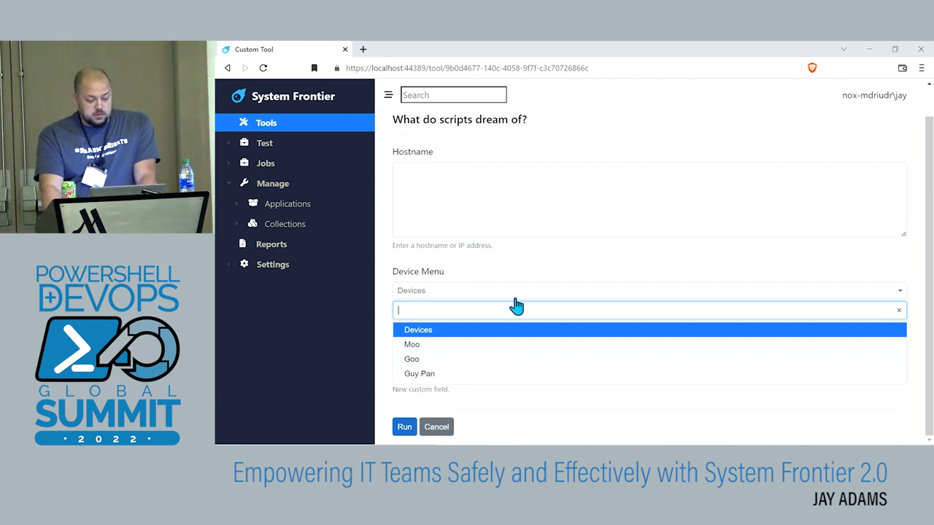
click(517, 274)
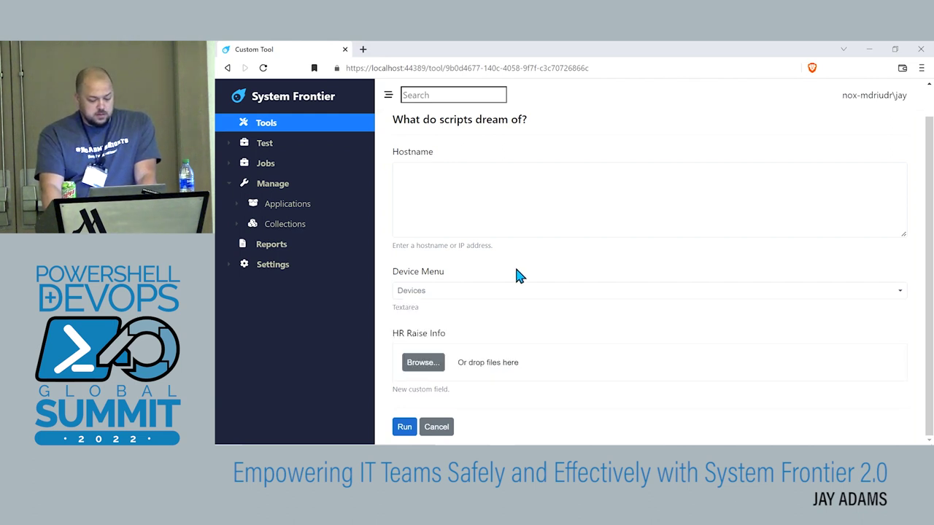
Return to the custom tools list and try to open the Basic Test Tool for editing
click(266, 124)
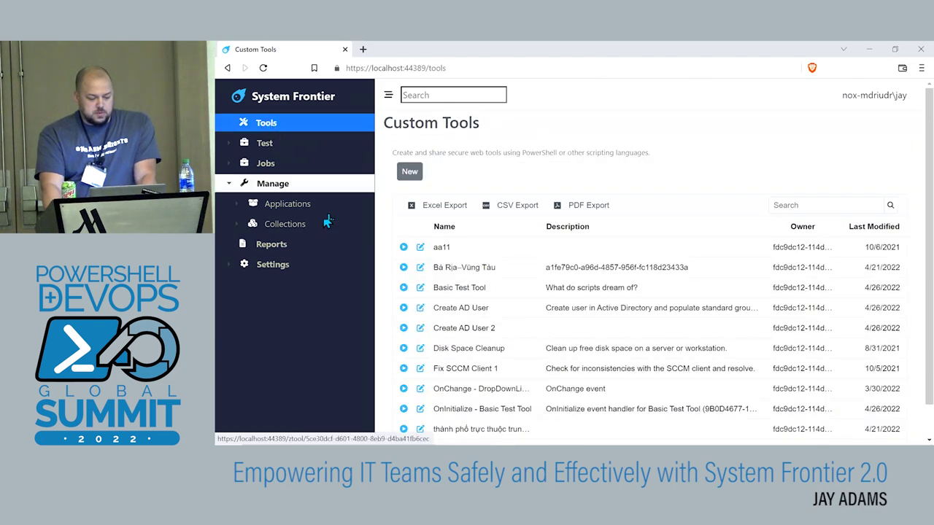
click(420, 288)
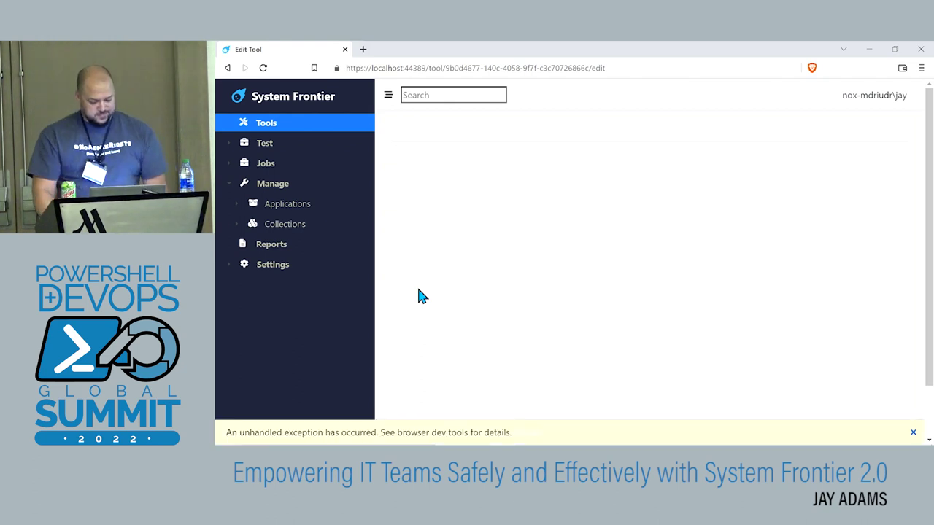
Change the Windows display projection mode
key(super+p)
key(super+p)
key(Up)
key(Up)
key(Return)
Open the Basic Test Tool for editing and examine the data source of the Device Menu drop-down in its form design
click(259, 134)
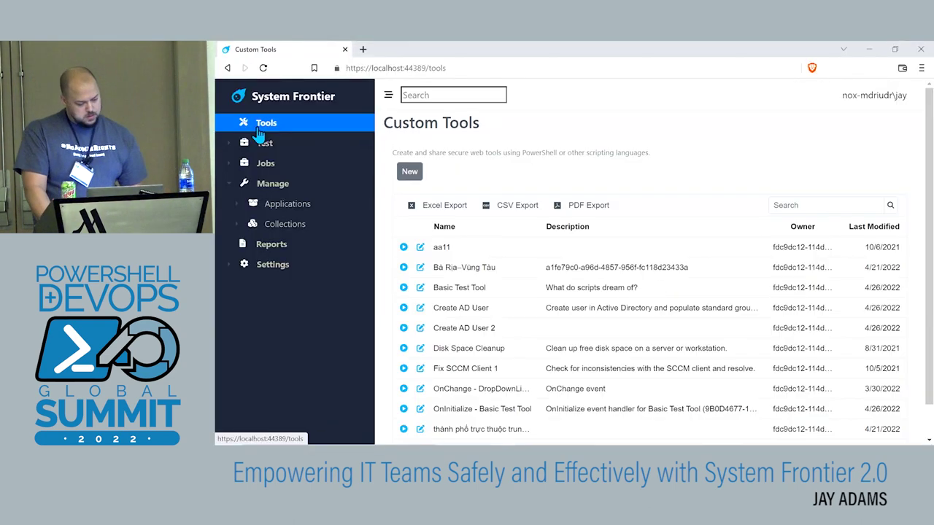
click(420, 288)
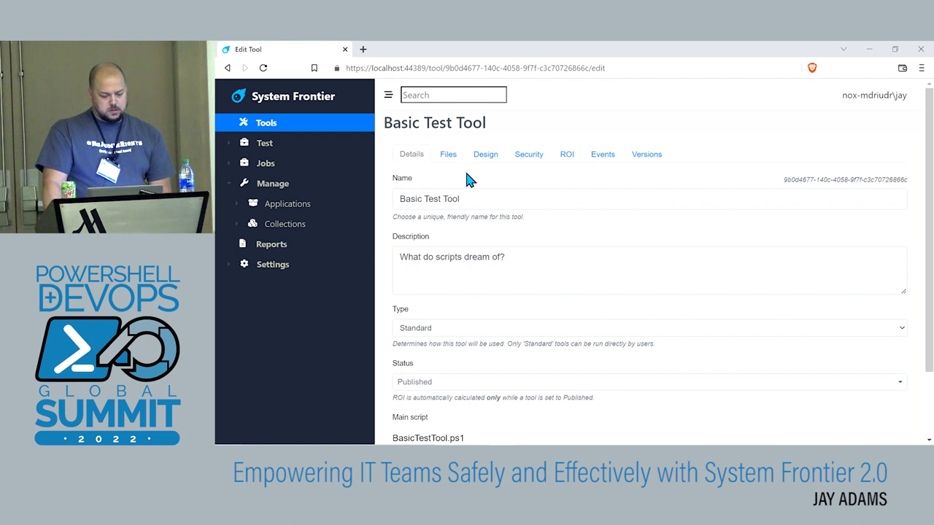
click(485, 158)
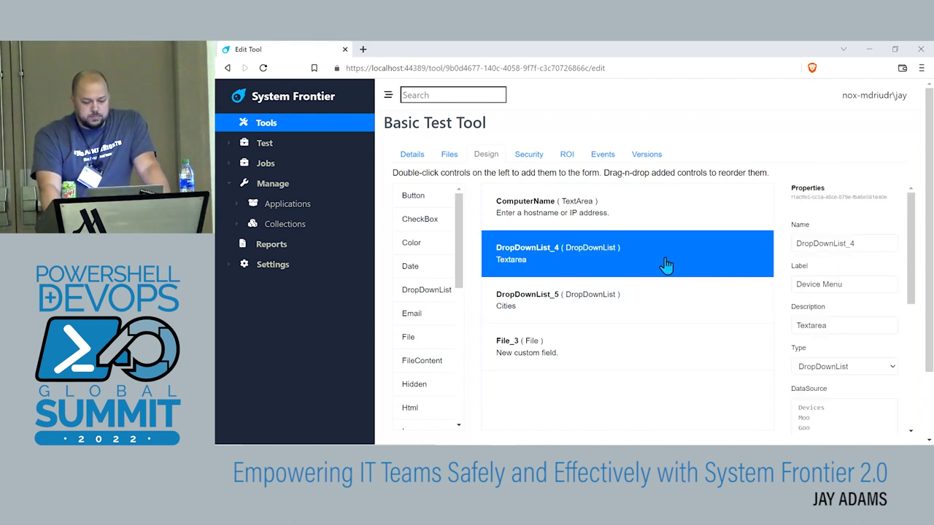
drag(911, 277, 911, 317)
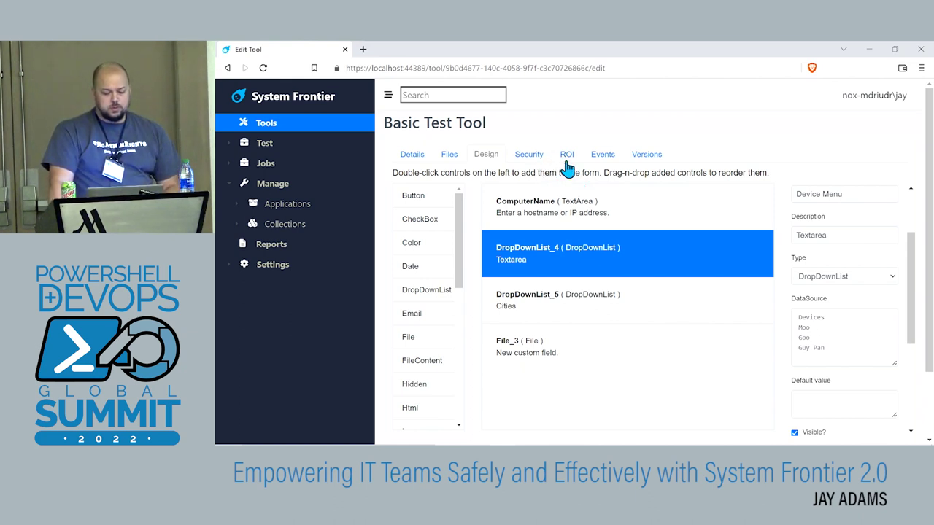
Check the Basic Test Tool's event actions, and open the OnInitialize.ps1 file of the OnInitialize - Basic Test Tool
click(609, 156)
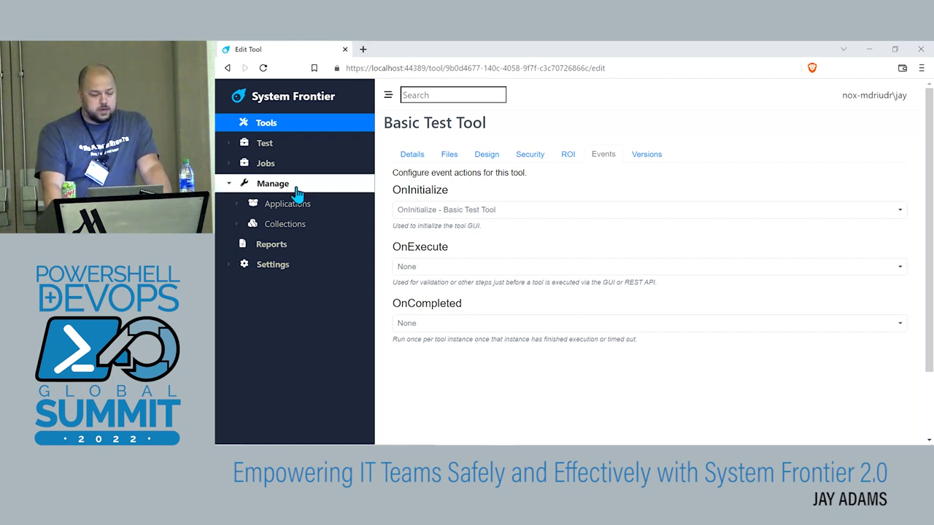
click(267, 126)
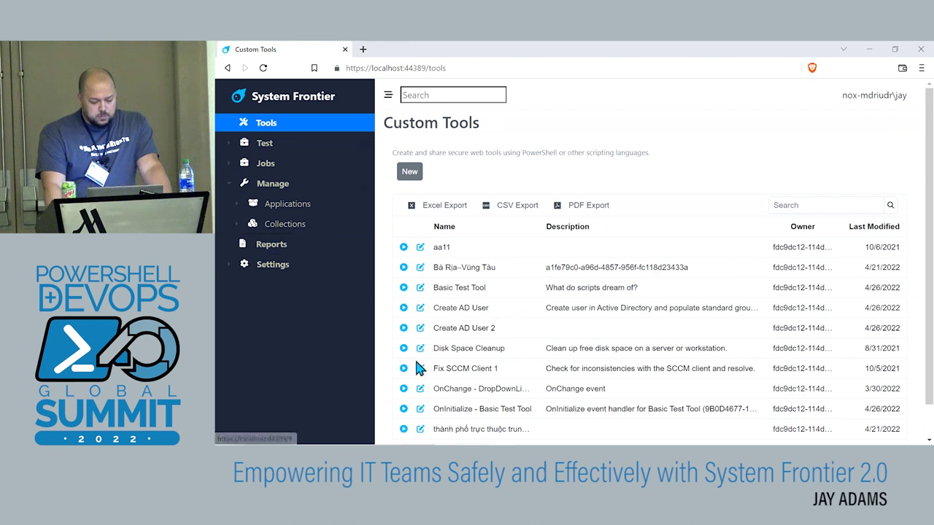
click(421, 409)
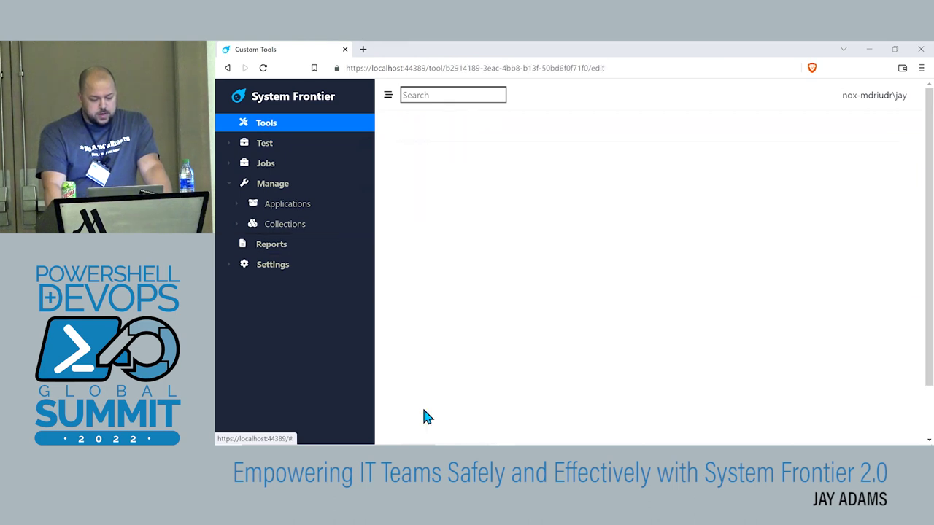
click(449, 156)
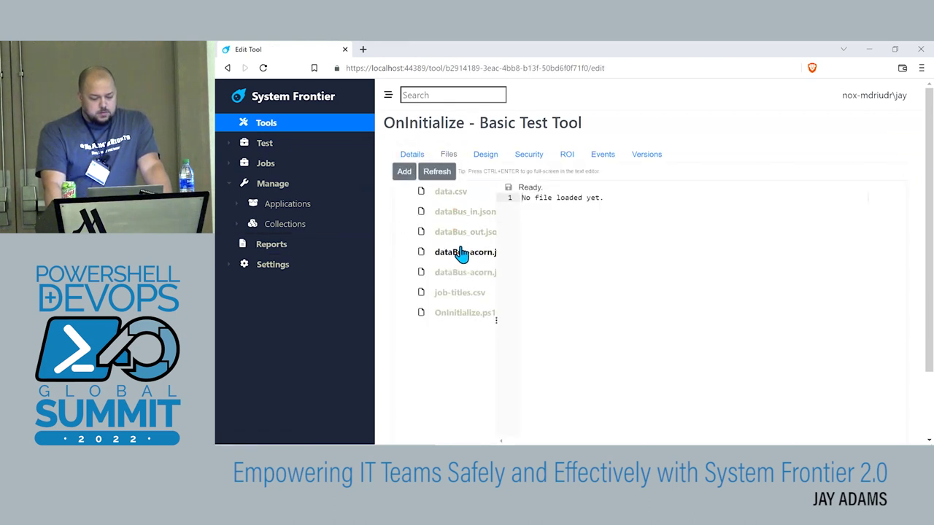
click(466, 313)
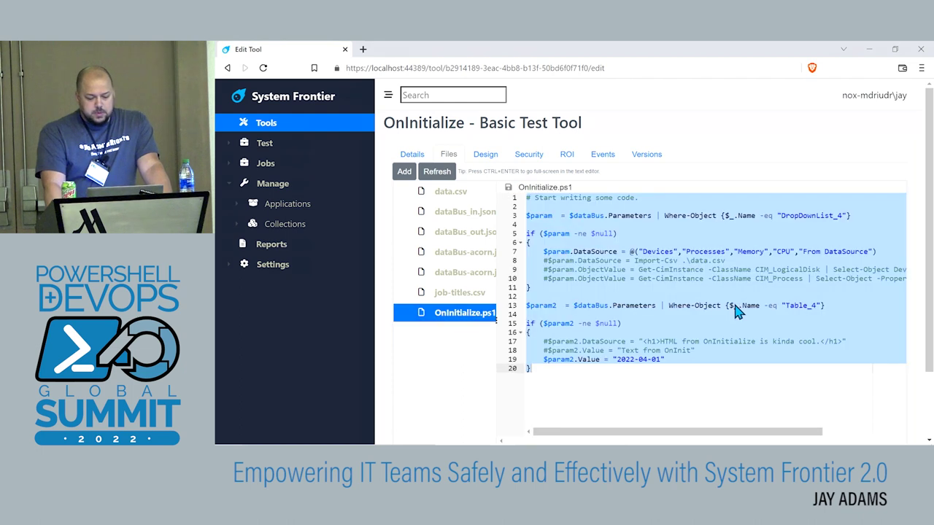
Show the OnInitialize.ps1 script in the full-screen editor
click(745, 285)
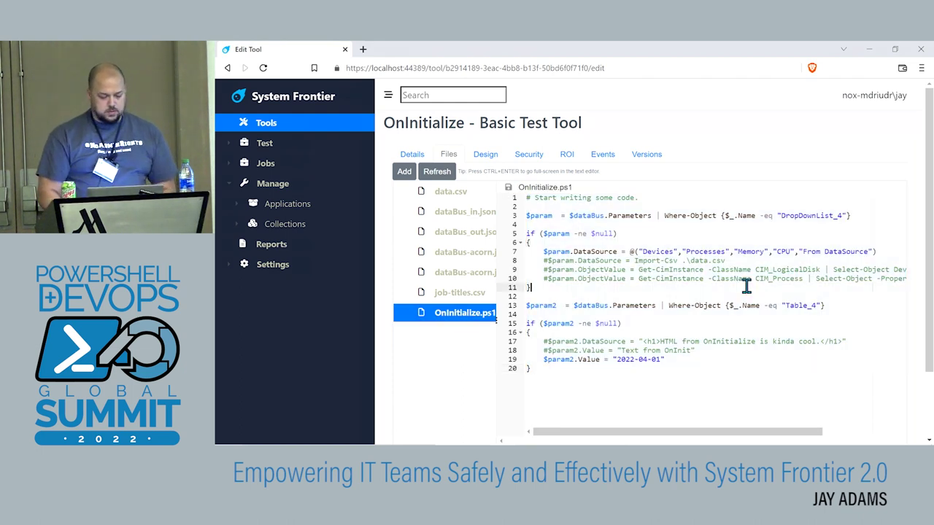
key(ctrl+Return)
click(718, 307)
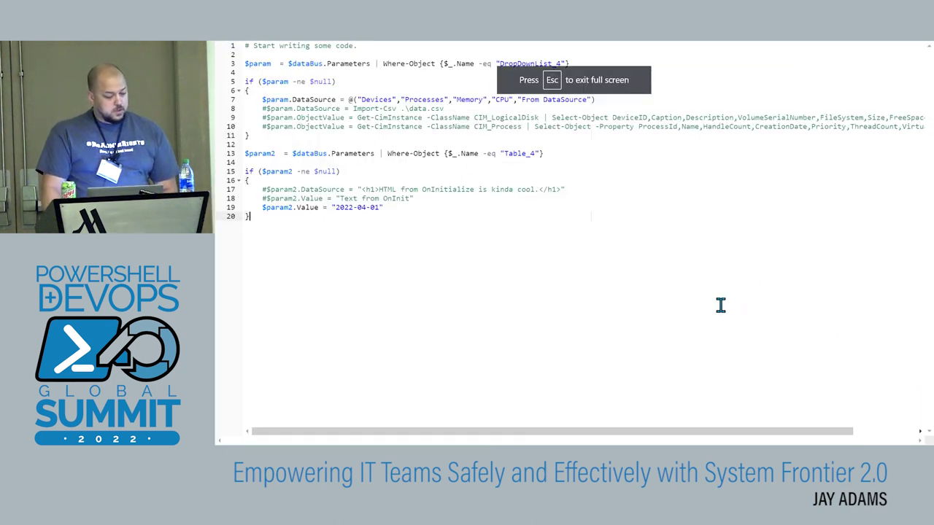